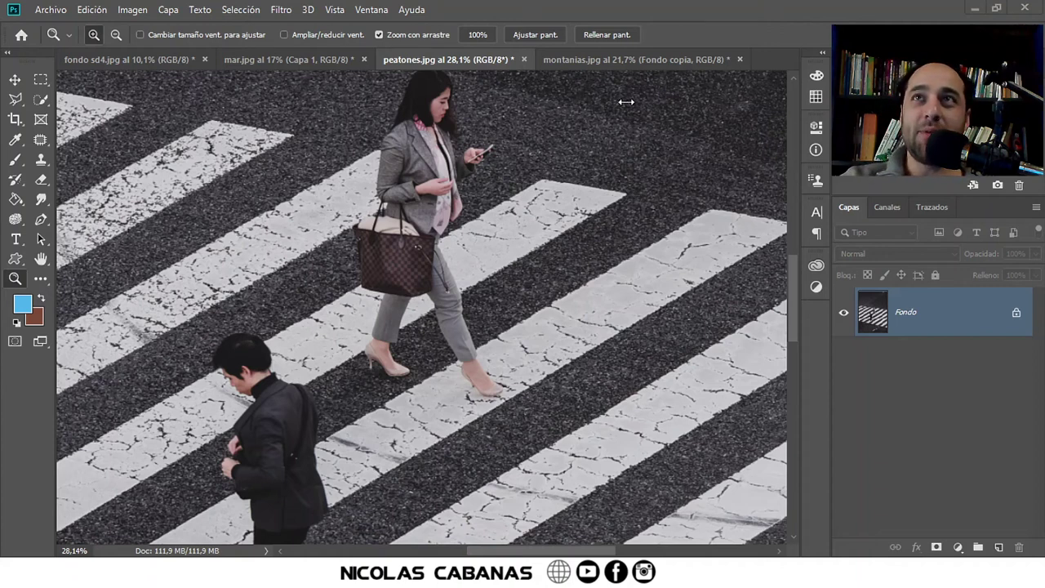
# Step: Zoom and scroll around the crosswalk photo to inspect the scene
pyautogui.moveTo(456, 369); pyautogui.dragTo(347, 388)
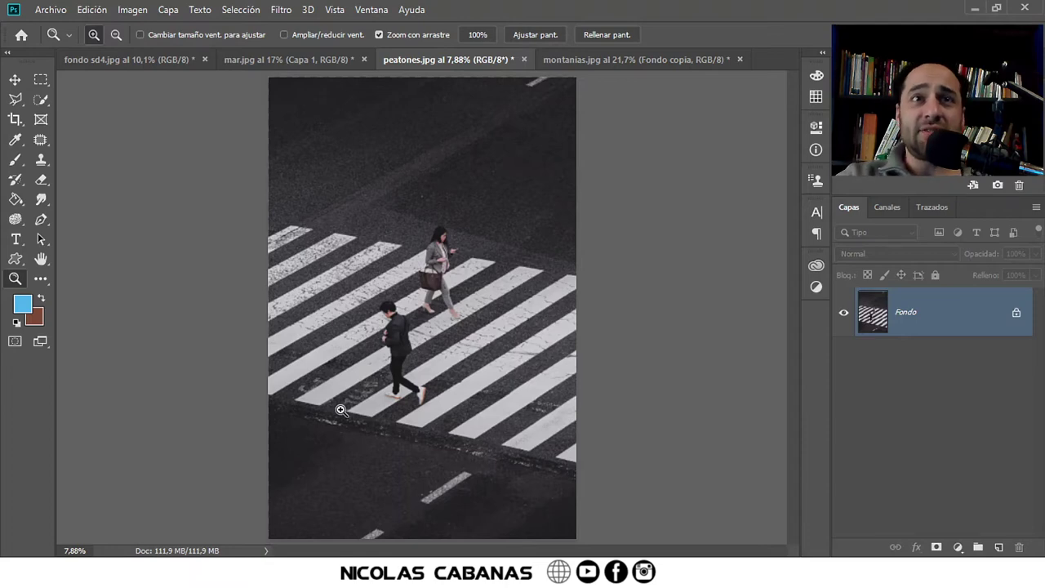
pyautogui.moveTo(441, 294); pyautogui.dragTo(540, 190)
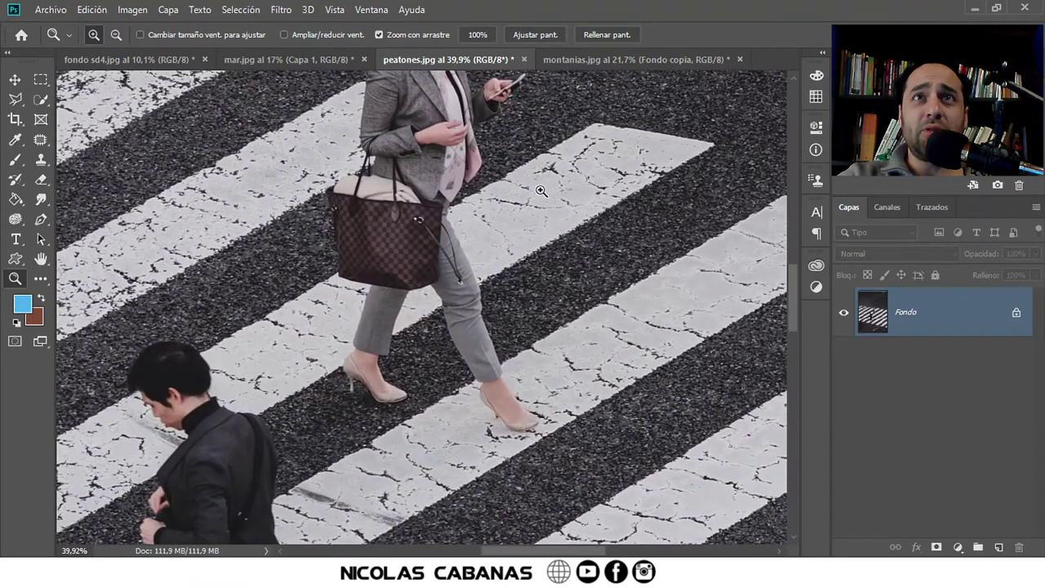
pyautogui.scroll(2, 540, 190)
pyautogui.scroll(-3, 523, 245)
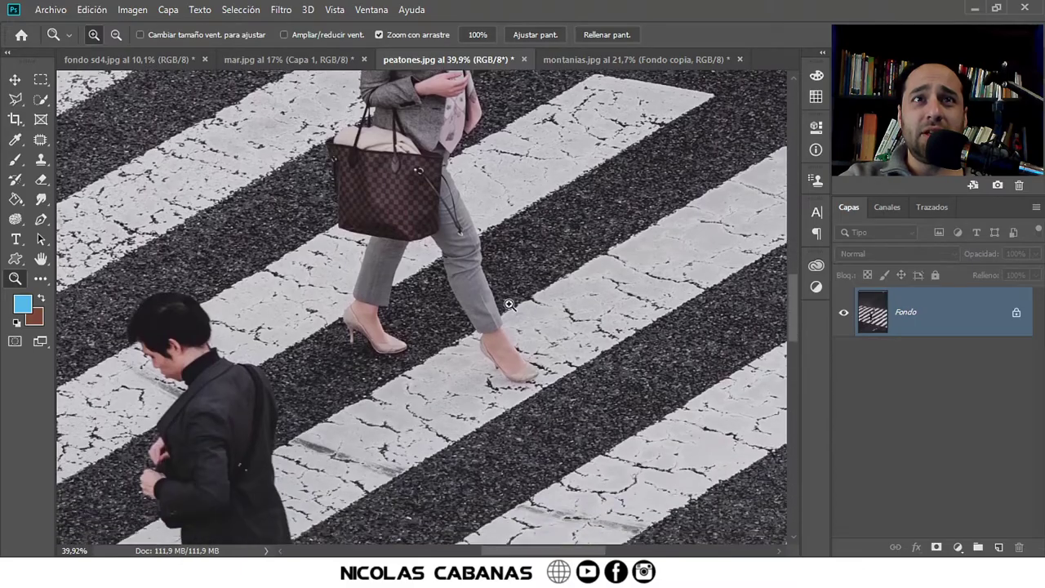
pyautogui.scroll(-1, 509, 304)
pyautogui.scroll(-3, 449, 367)
pyautogui.scroll(3, 367, 435)
pyautogui.scroll(1, 367, 436)
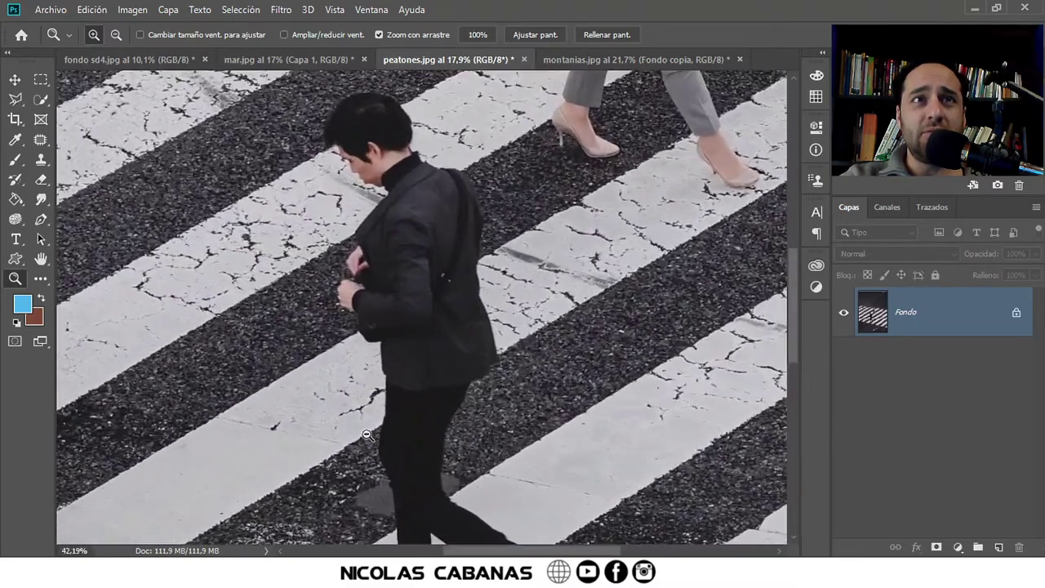
pyautogui.scroll(-3, 368, 435)
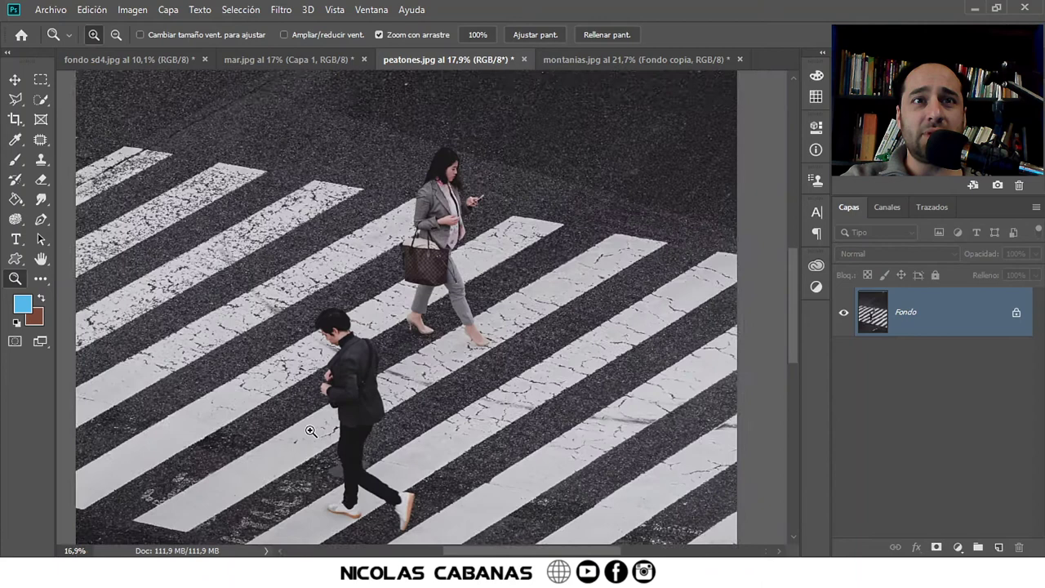
pyautogui.scroll(-2, 286, 433)
pyautogui.scroll(4, 311, 511)
pyautogui.scroll(-3, 311, 511)
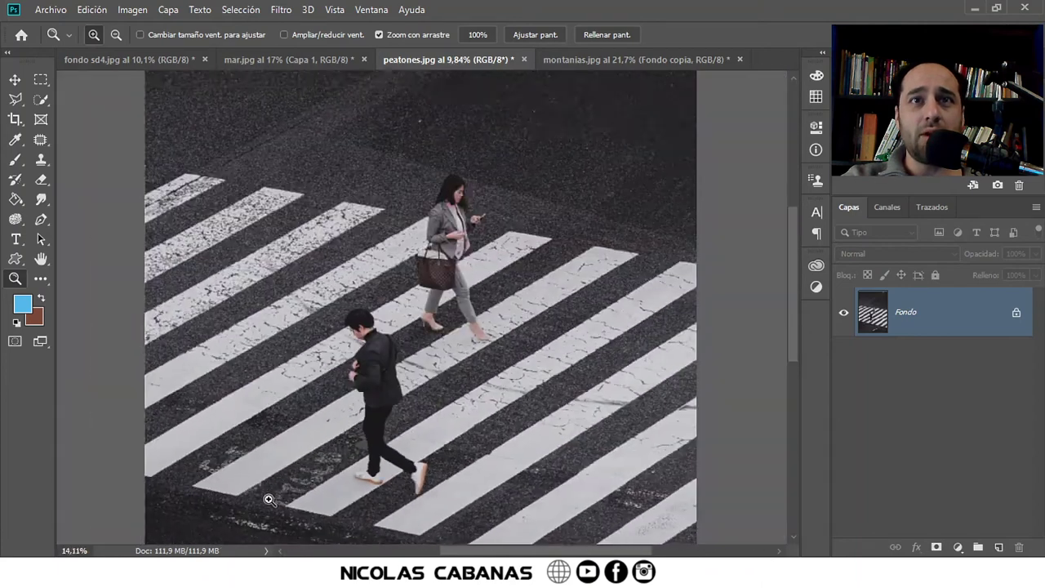
pyautogui.scroll(-1, 269, 495)
pyautogui.scroll(-1, 289, 446)
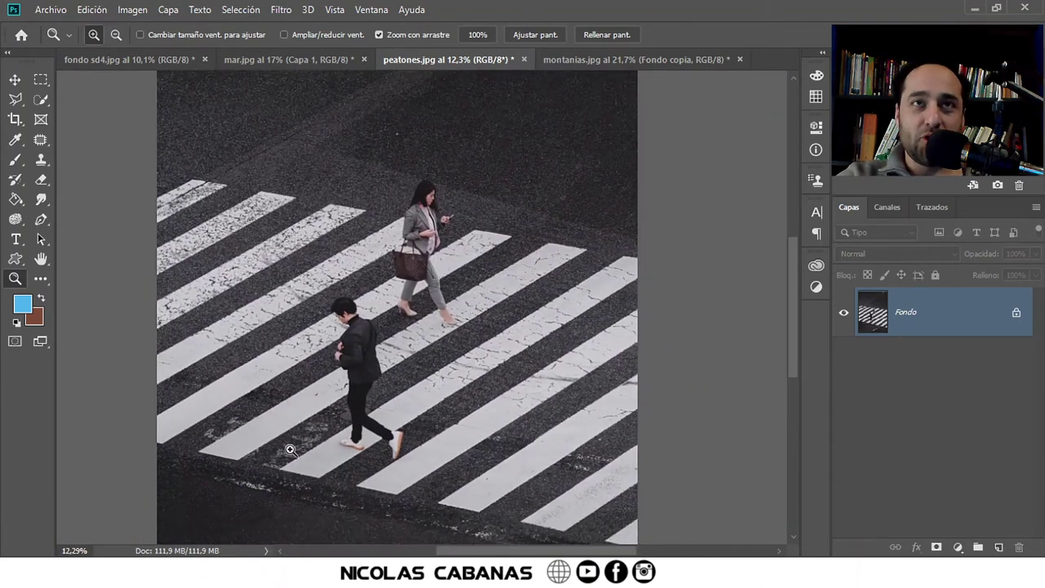
pyautogui.scroll(-1, 302, 437)
pyautogui.scroll(-1, 332, 399)
pyautogui.scroll(-2, 345, 370)
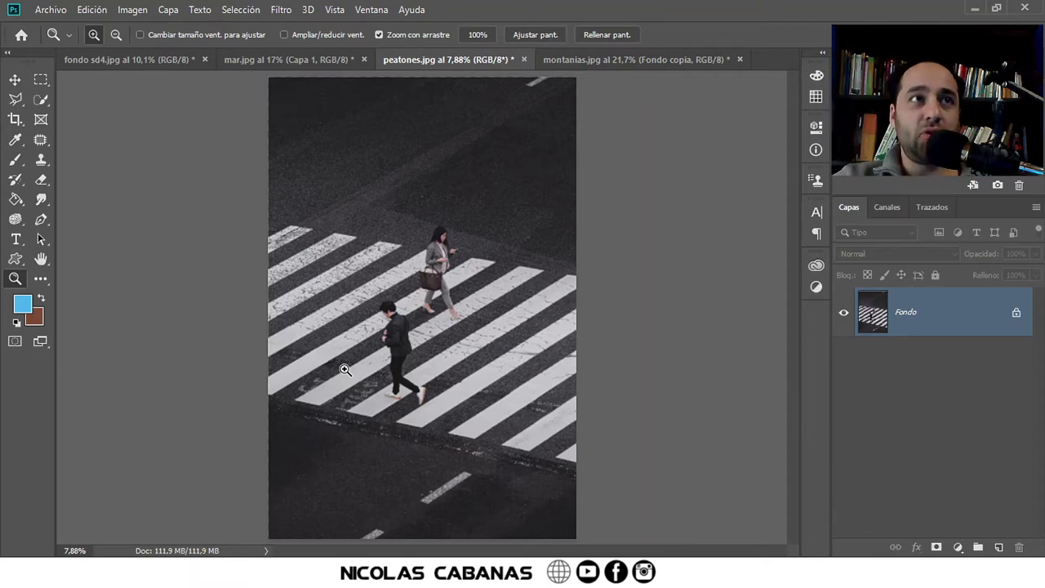
# Step: Zoom in on the two pedestrians, especially the woman and her bag
pyautogui.moveTo(433, 300)
pyautogui.mouseDown()
pyautogui.moveTo(585, 246)
pyautogui.moveTo(492, 299)
pyautogui.mouseUp()
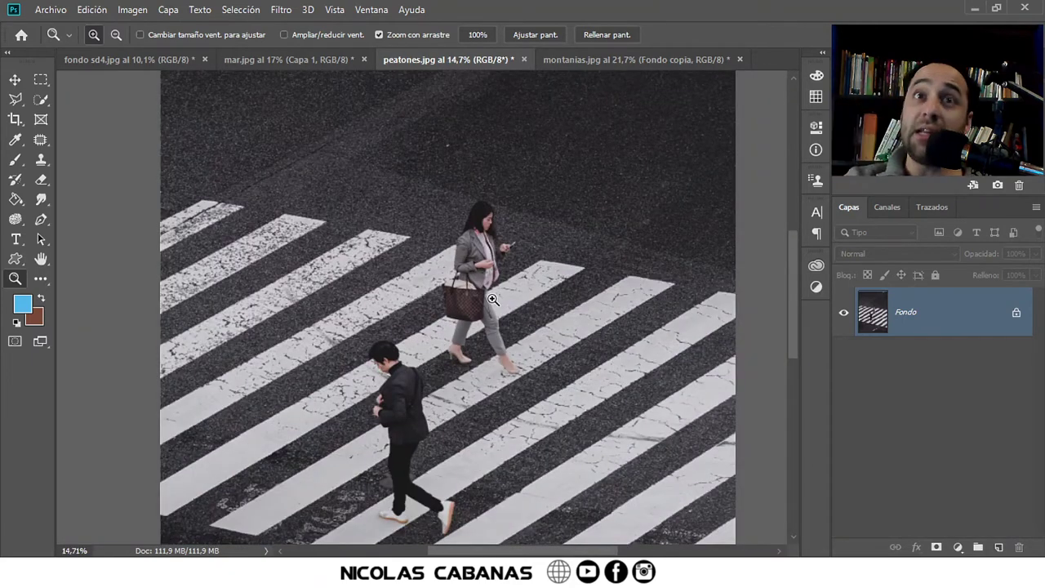
pyautogui.moveTo(490, 240); pyautogui.dragTo(642, 249)
pyautogui.moveTo(348, 362)
pyautogui.mouseDown()
pyautogui.moveTo(479, 255)
pyautogui.moveTo(373, 467)
pyautogui.mouseUp()
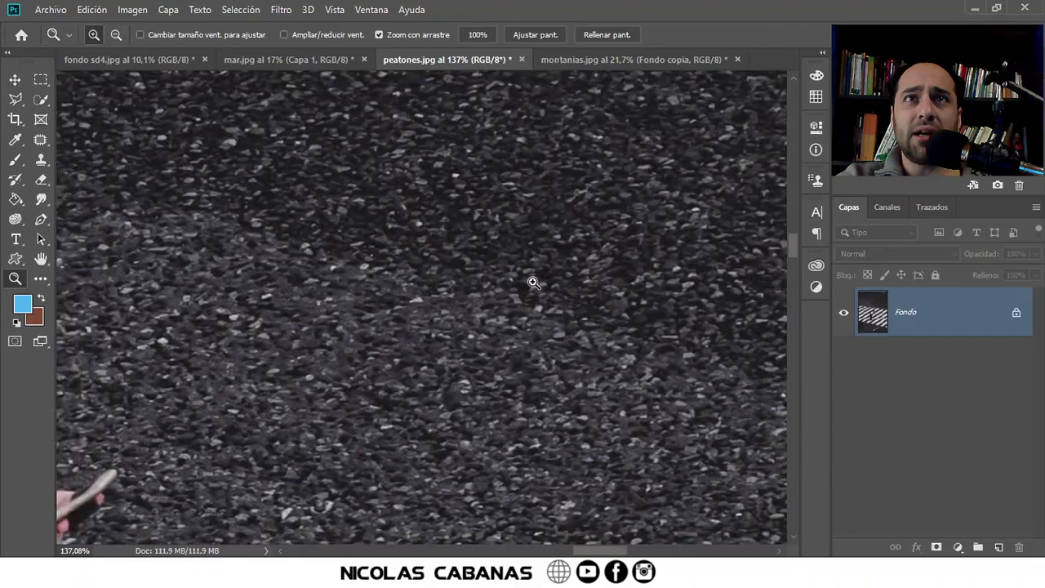
pyautogui.moveTo(532, 282); pyautogui.dragTo(475, 281)
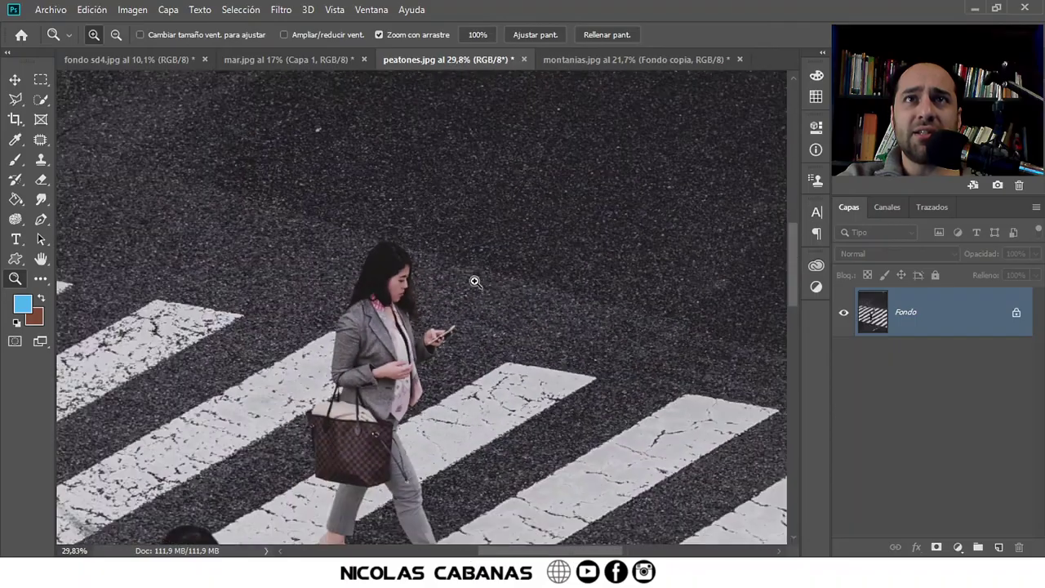
pyautogui.moveTo(448, 407); pyautogui.dragTo(576, 432)
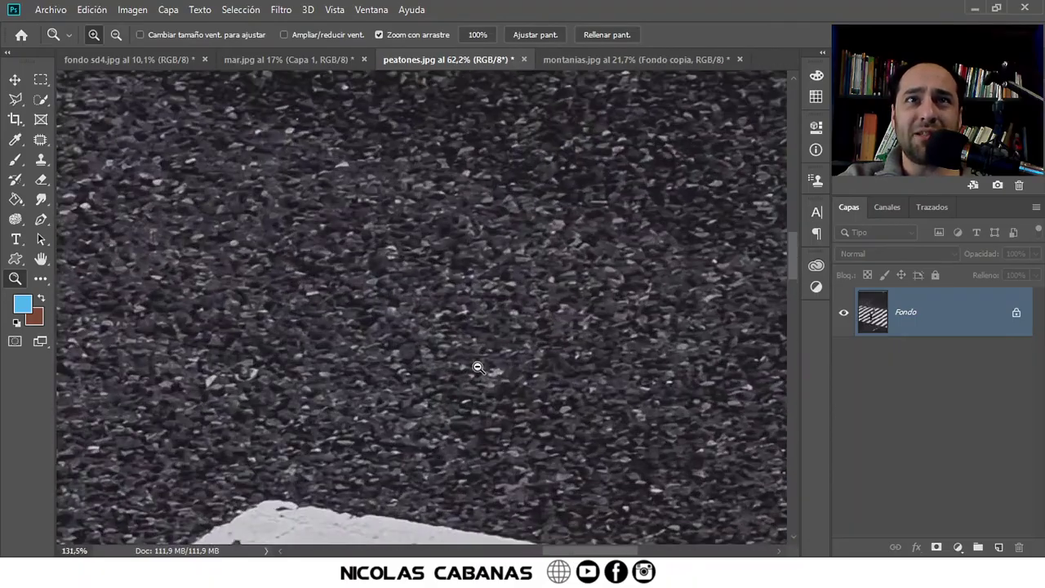
pyautogui.moveTo(473, 312)
pyautogui.mouseDown()
pyautogui.moveTo(422, 374)
pyautogui.moveTo(471, 173)
pyautogui.mouseUp()
pyautogui.moveTo(301, 408)
pyautogui.mouseDown()
pyautogui.moveTo(326, 303)
pyautogui.moveTo(352, 260)
pyautogui.mouseUp()
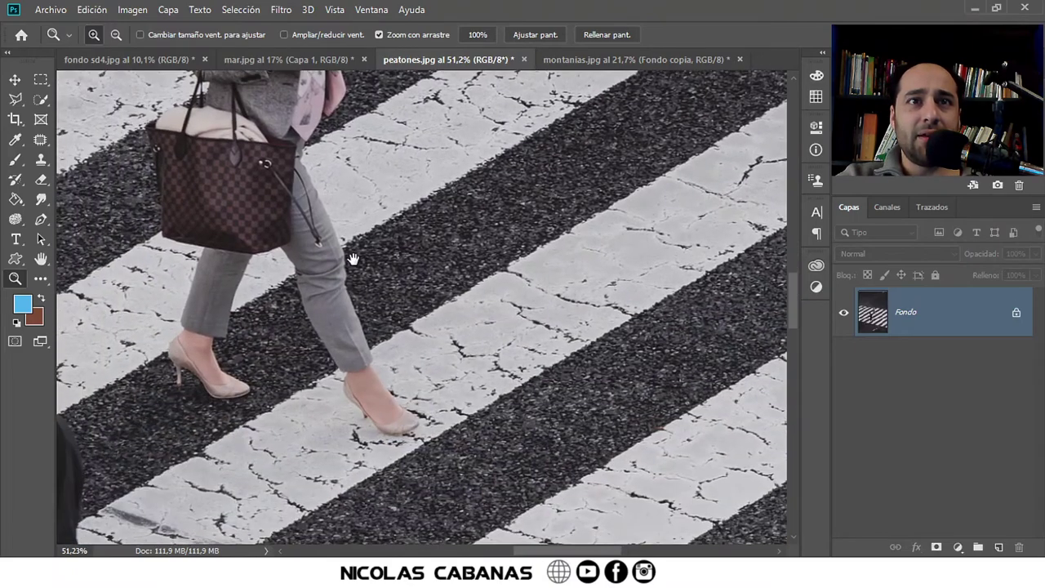
pyautogui.moveTo(547, 432)
pyautogui.mouseDown()
pyautogui.moveTo(431, 221)
pyautogui.moveTo(424, 373)
pyautogui.moveTo(490, 334)
pyautogui.moveTo(565, 381)
pyautogui.moveTo(457, 391)
pyautogui.moveTo(394, 306)
pyautogui.moveTo(406, 288)
pyautogui.mouseUp()
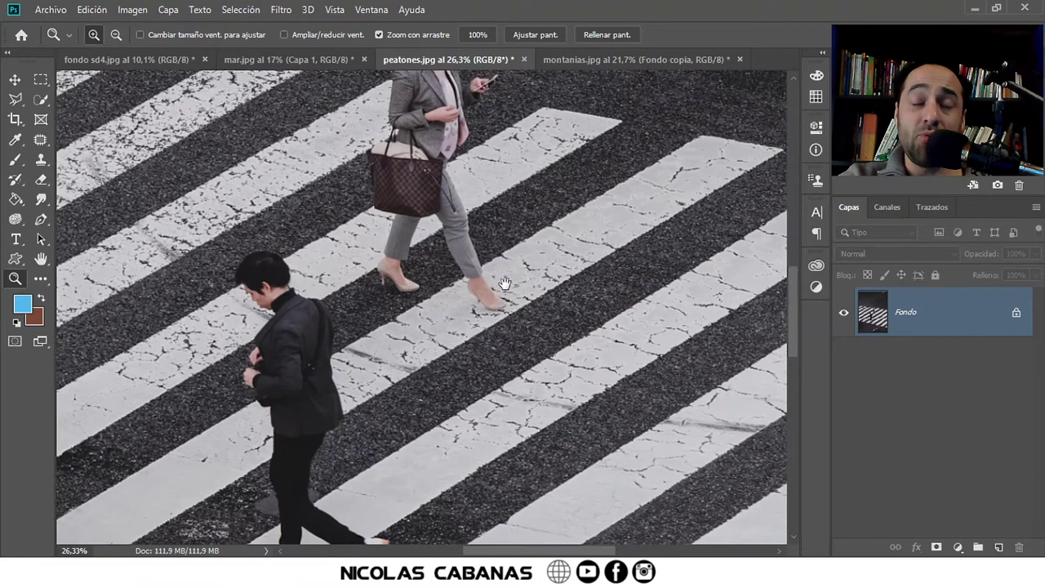
pyautogui.moveTo(515, 229)
pyautogui.mouseDown()
pyautogui.moveTo(488, 338)
pyautogui.moveTo(440, 439)
pyautogui.moveTo(578, 415)
pyautogui.mouseUp()
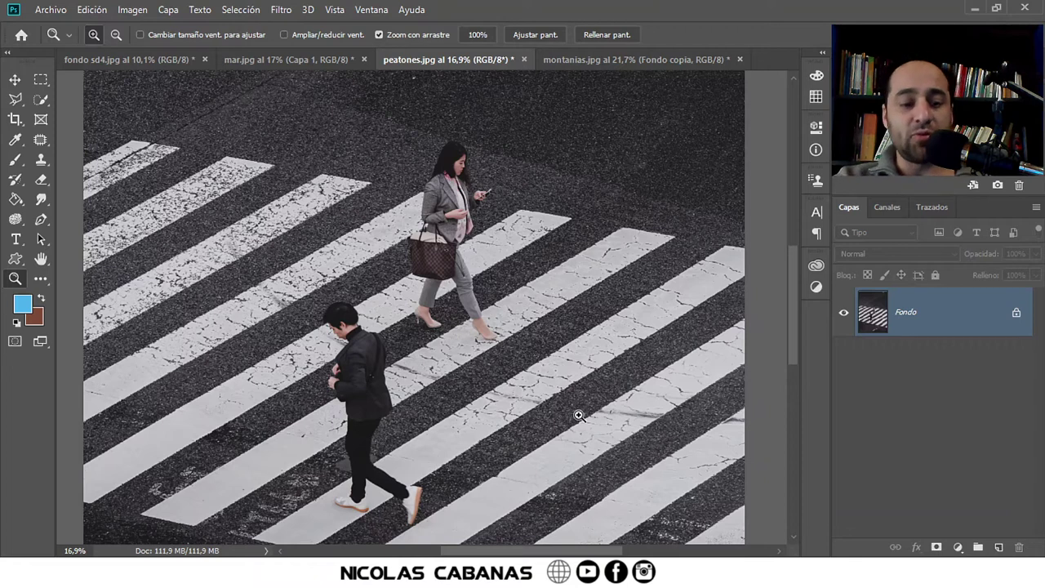
# Step: Toggle Capa 1 in the cave and valley photos to compare before and after
pyautogui.press('s')
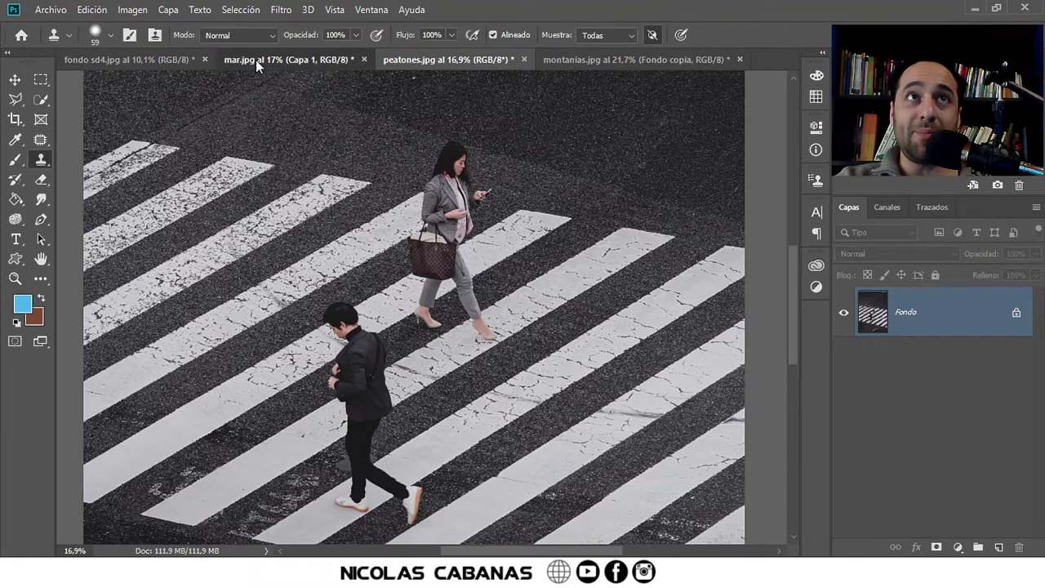
pyautogui.click(255, 59)
pyautogui.click(843, 313)
pyautogui.click(843, 314)
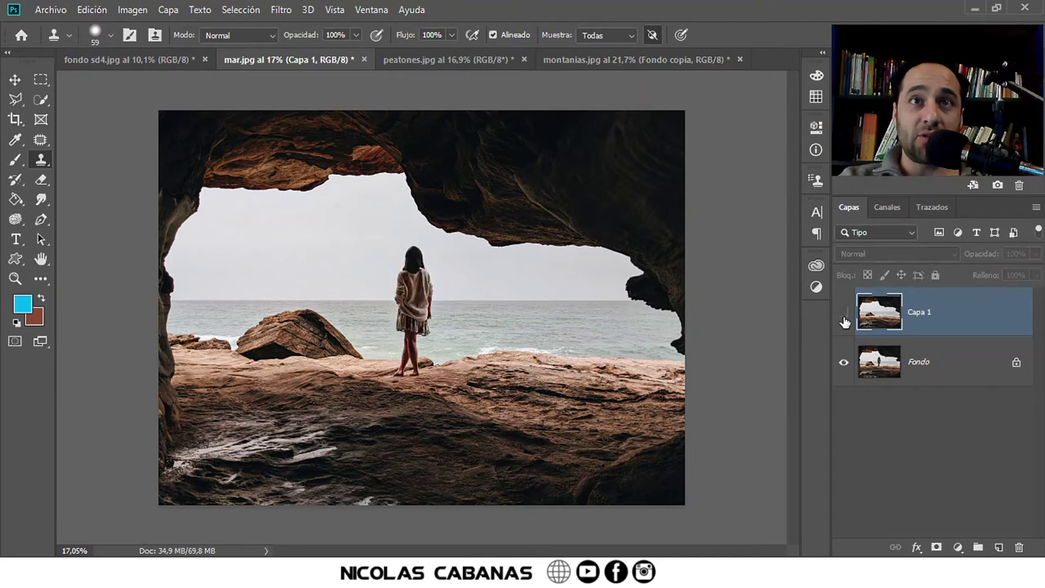
pyautogui.click(148, 63)
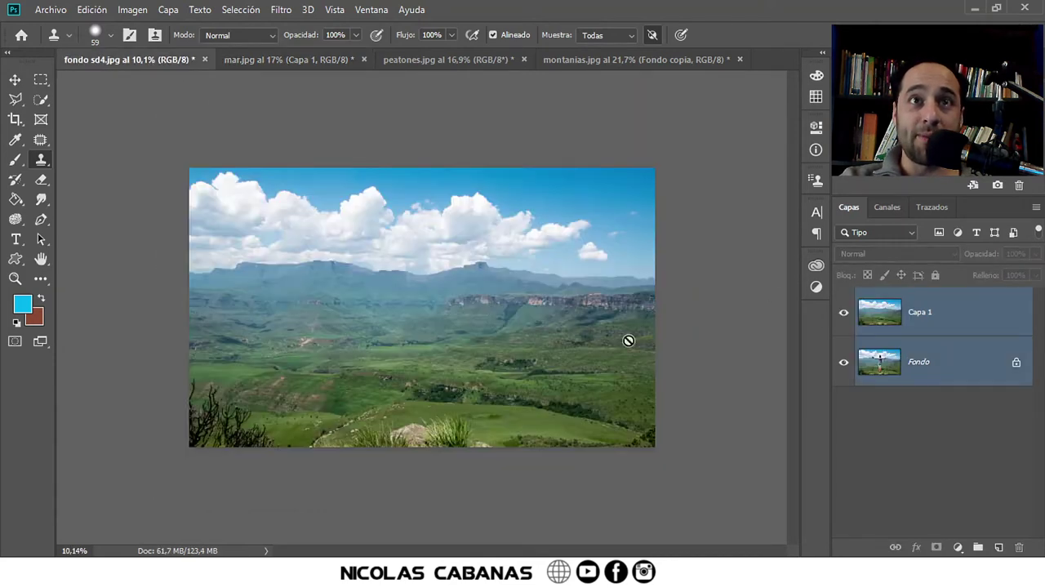
pyautogui.click(843, 314)
pyautogui.click(844, 316)
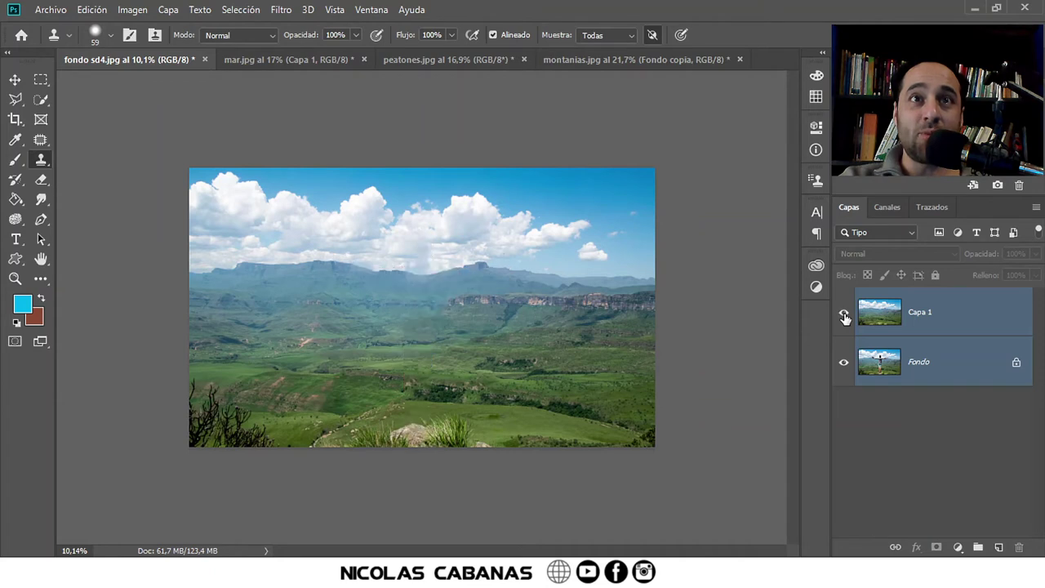
pyautogui.click(844, 314)
pyautogui.click(844, 315)
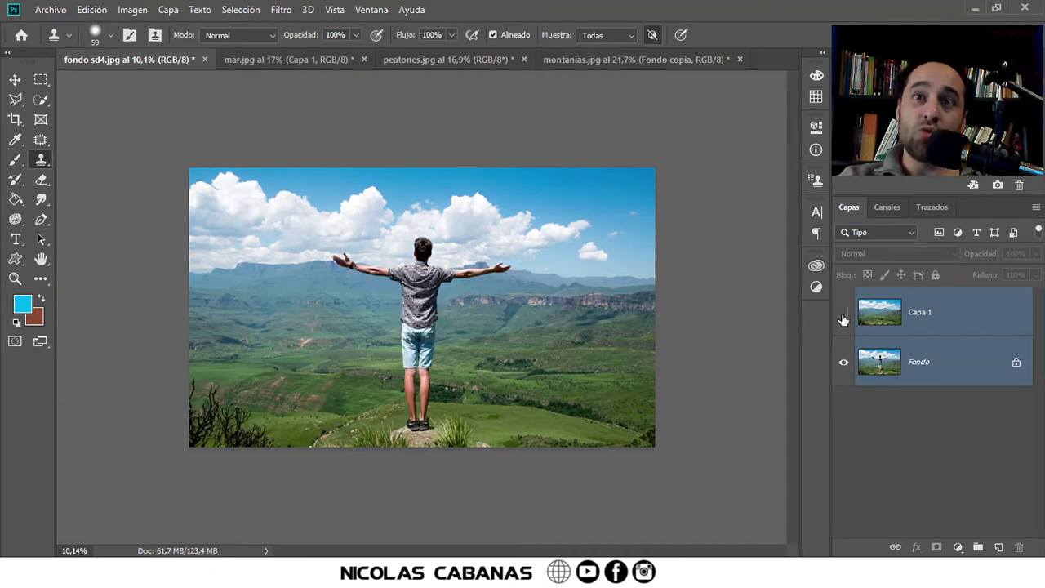
# Step: Toggle Fondo copia in the mountain lake photo, then return to peatones.jpg
pyautogui.click(485, 158)
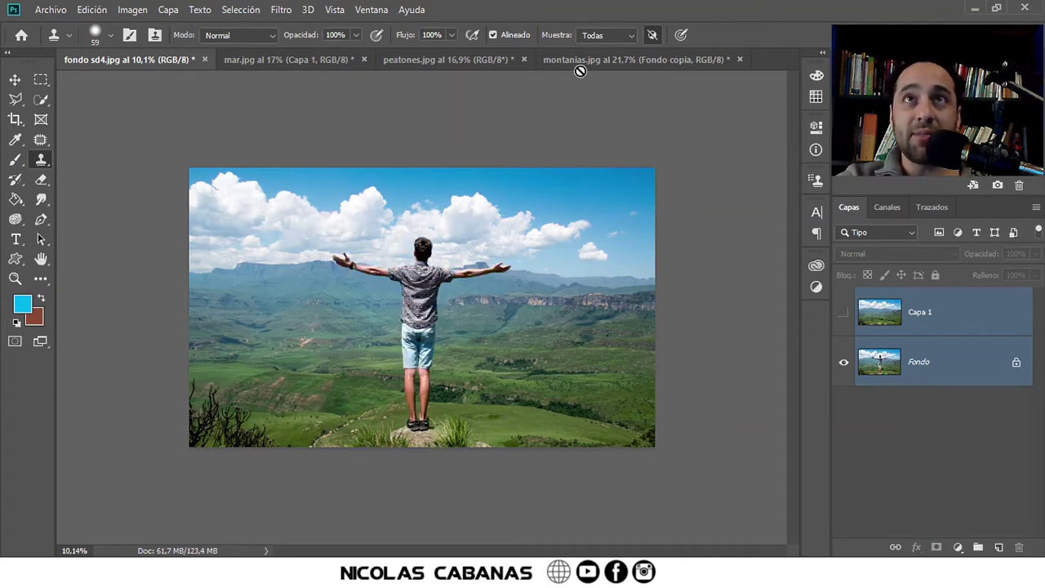
pyautogui.click(523, 221)
pyautogui.click(598, 64)
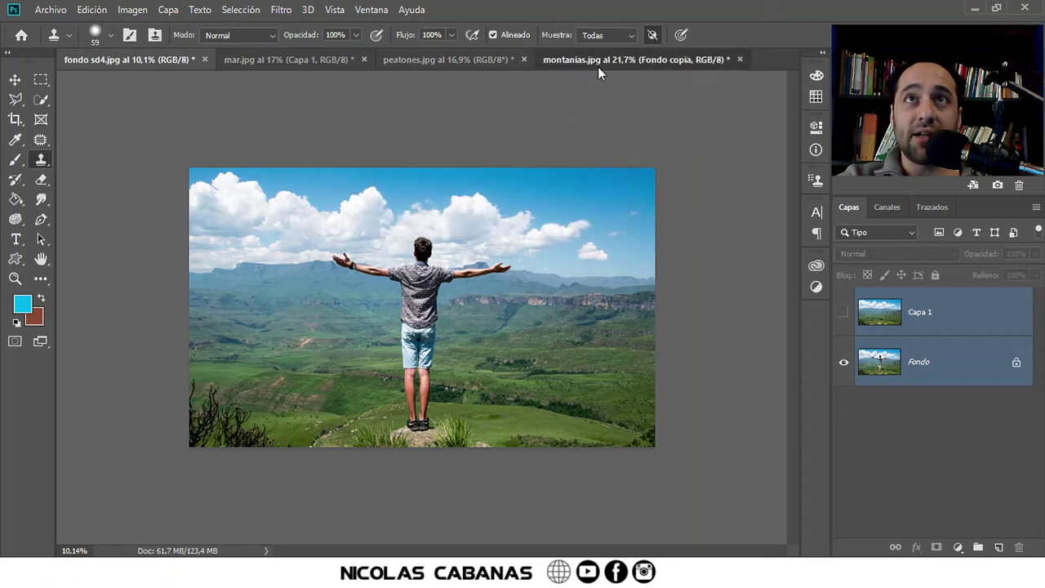
pyautogui.click(844, 314)
pyautogui.click(844, 314)
pyautogui.click(844, 314)
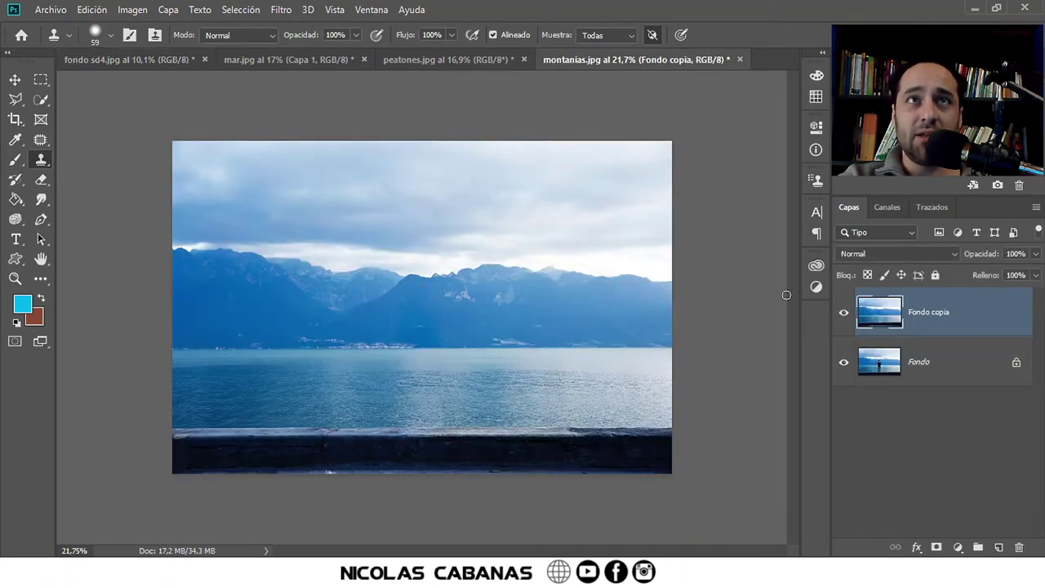
pyautogui.click(293, 56)
pyautogui.click(425, 65)
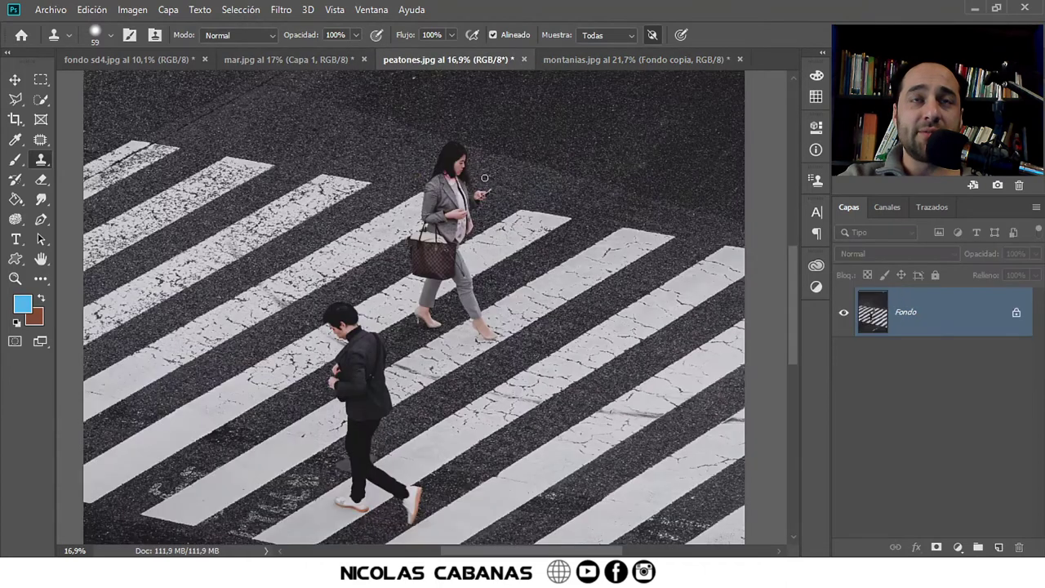
# Step: Zoom to 59.7% and frame the woman's head and upper crosswalk stripe
pyautogui.press('z')
pyautogui.moveTo(518, 258)
pyautogui.mouseDown()
pyautogui.moveTo(459, 268)
pyautogui.moveTo(485, 259)
pyautogui.mouseUp()
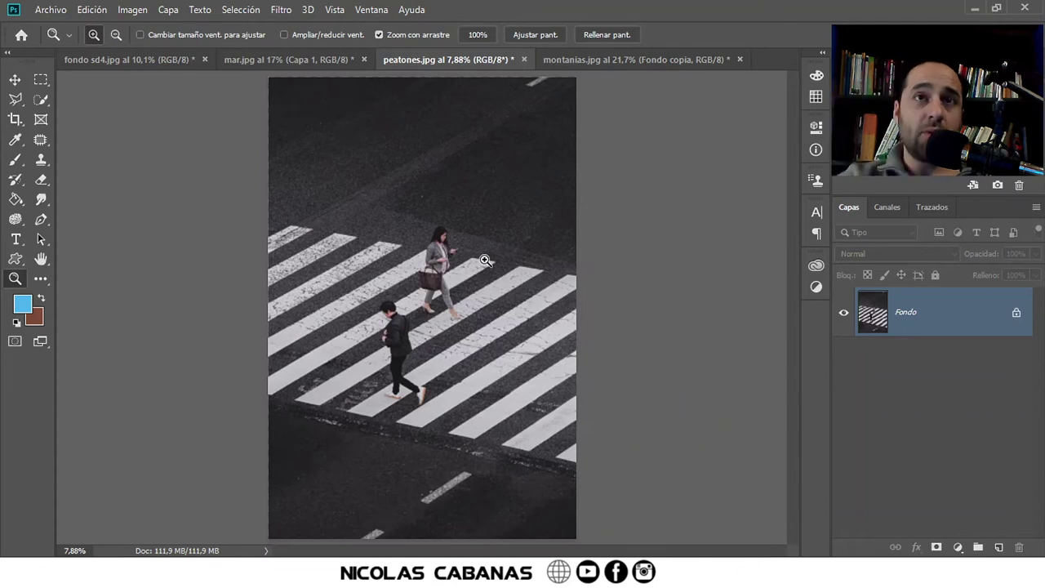
pyautogui.moveTo(433, 310)
pyautogui.mouseDown()
pyautogui.moveTo(515, 176)
pyautogui.moveTo(624, 249)
pyautogui.moveTo(403, 361)
pyautogui.mouseUp()
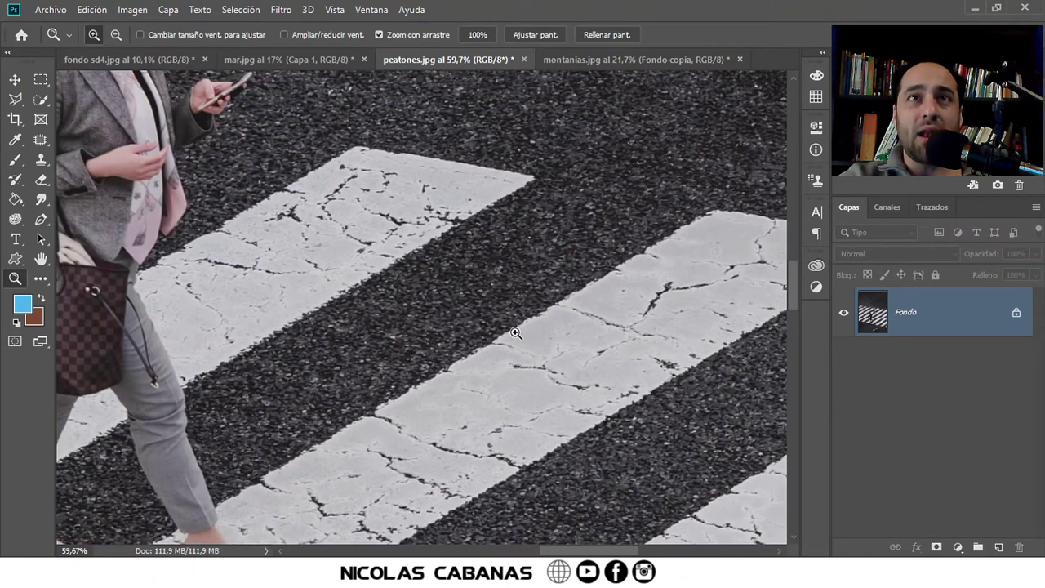
pyautogui.moveTo(403, 209); pyautogui.dragTo(465, 327)
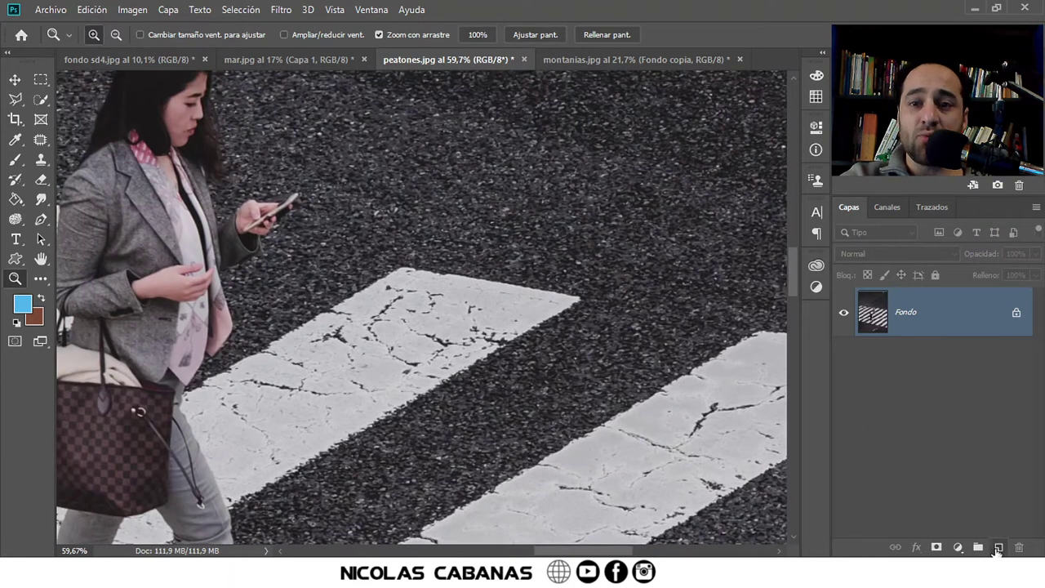
# Step: Discard a trial layer and create Capa 1 at Normal mode, 100% opacity, via Ctrl+Shift+N
pyautogui.click(997, 547)
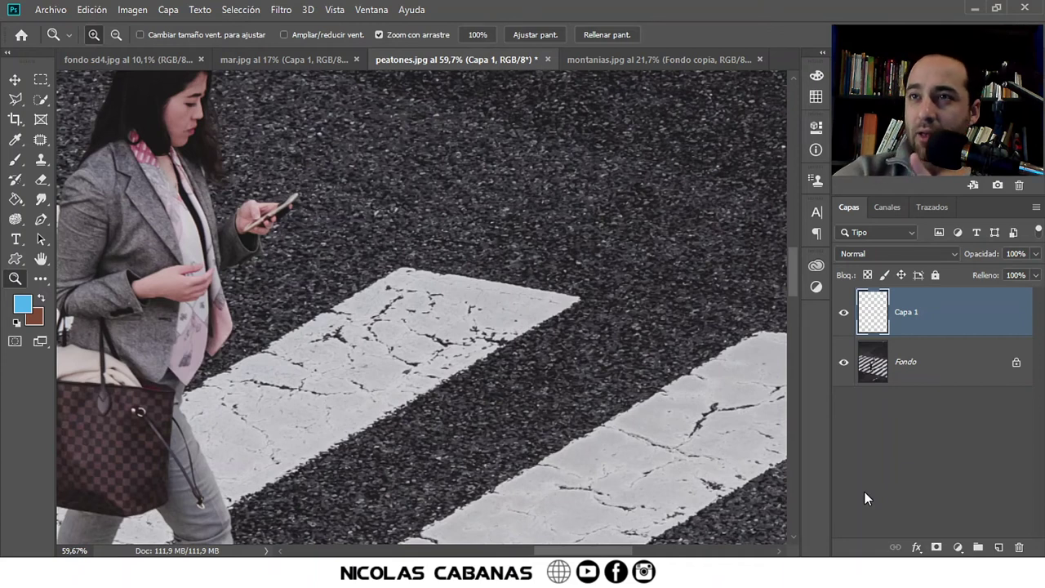
pyautogui.click(1019, 547)
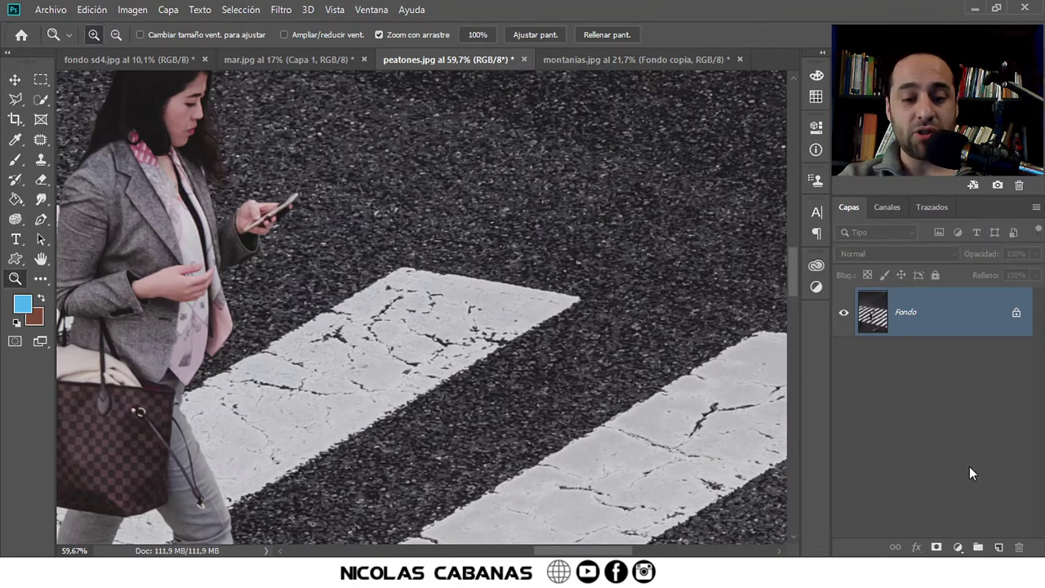
pyautogui.hotkey('ctrl', 'shift', 'n')
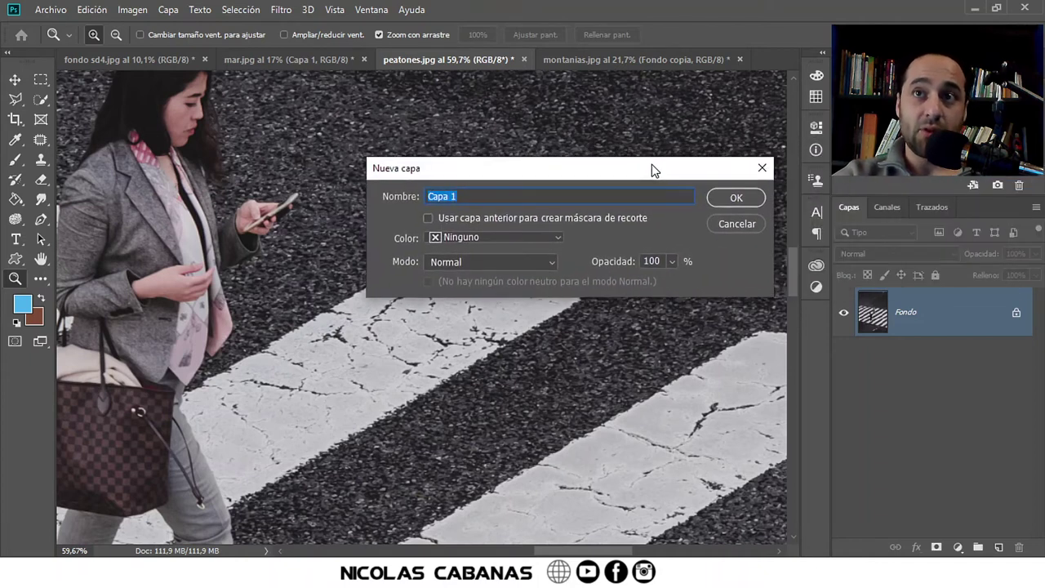
pyautogui.moveTo(651, 166); pyautogui.dragTo(547, 186)
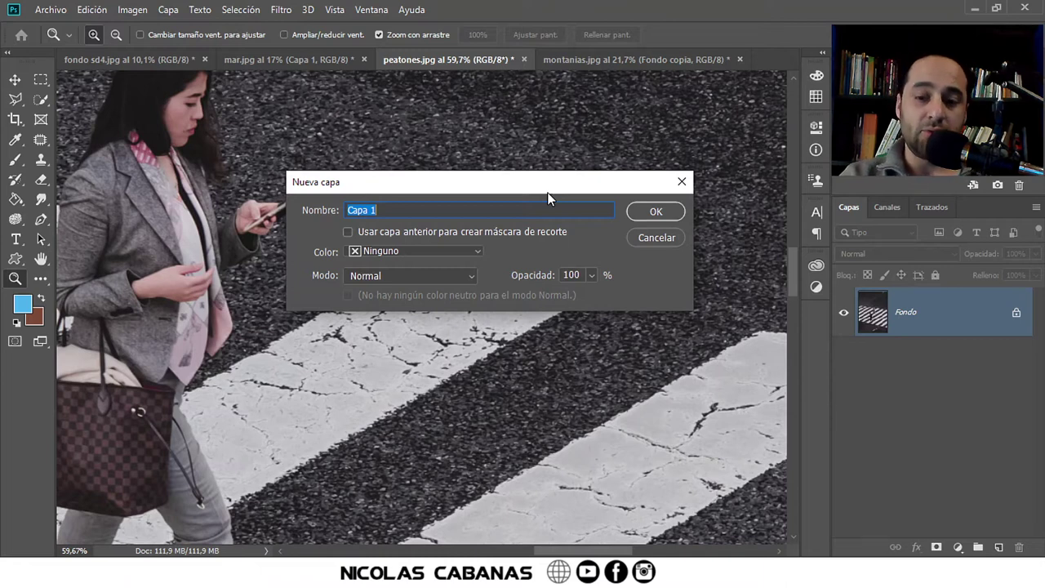
pyautogui.press('Return')
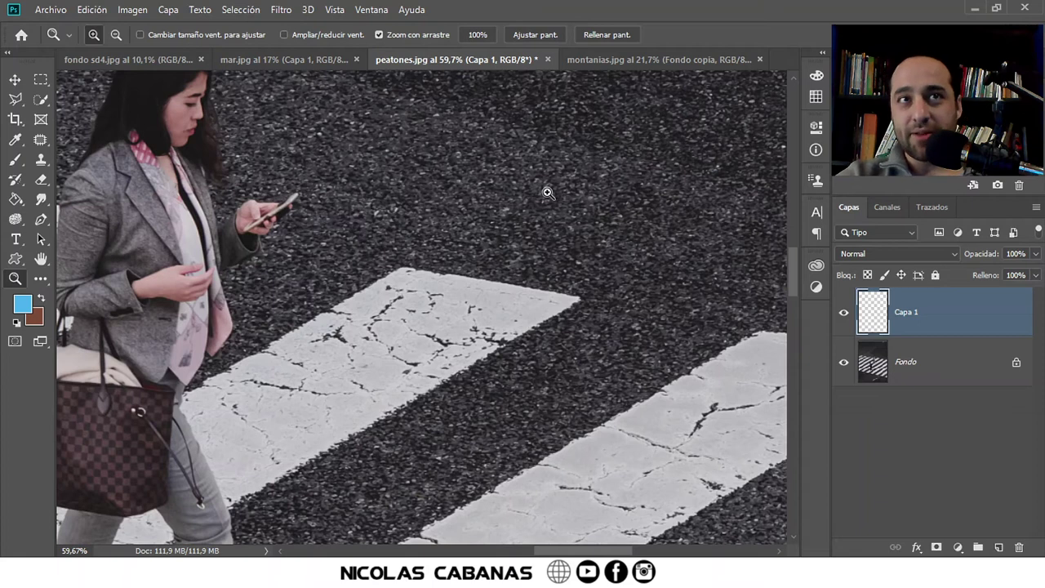
# Step: Select the Clone Stamp tool and set its Muestra option to Todas
pyautogui.moveTo(391, 280)
pyautogui.mouseDown()
pyautogui.moveTo(477, 193)
pyautogui.moveTo(509, 346)
pyautogui.moveTo(466, 390)
pyautogui.moveTo(474, 422)
pyautogui.moveTo(506, 401)
pyautogui.mouseUp()
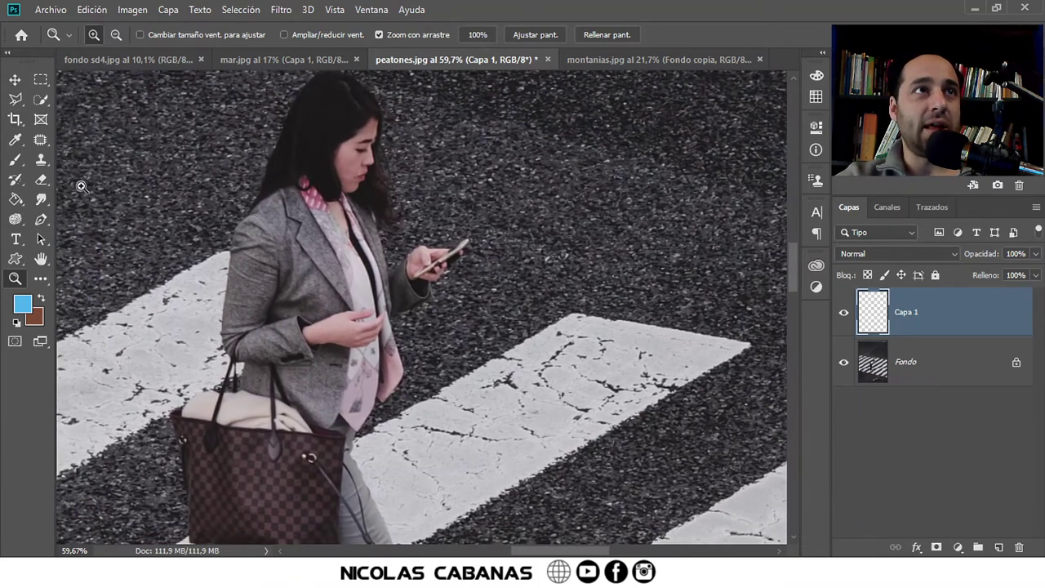
pyautogui.click(41, 159)
pyautogui.click(94, 162)
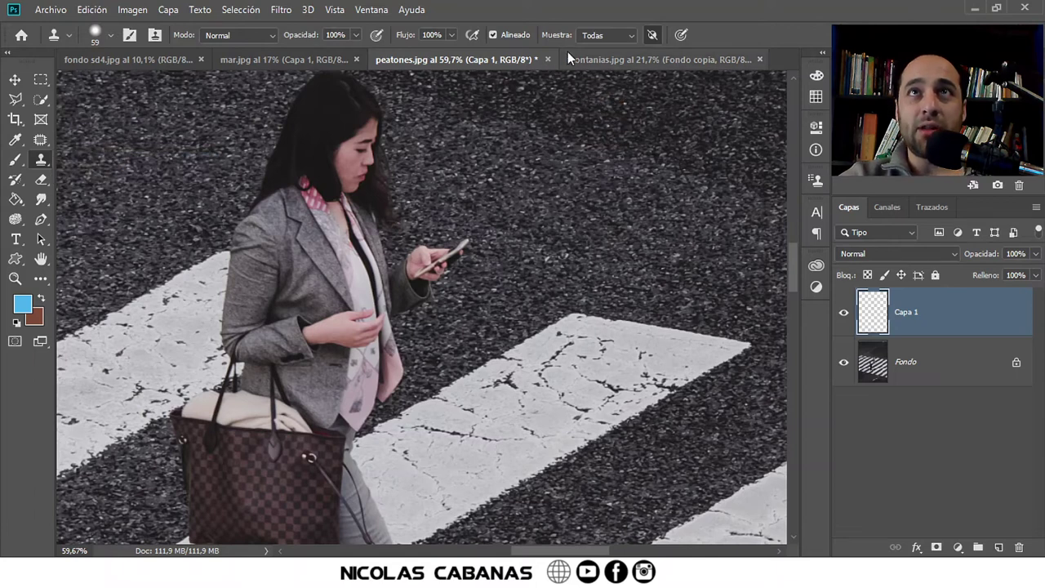
pyautogui.click(604, 34)
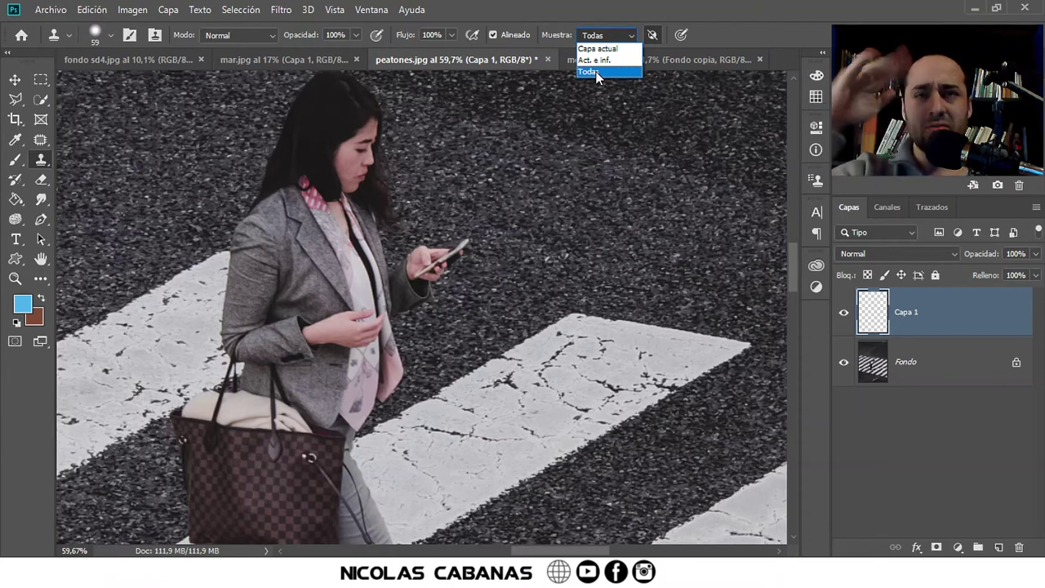
pyautogui.click(596, 72)
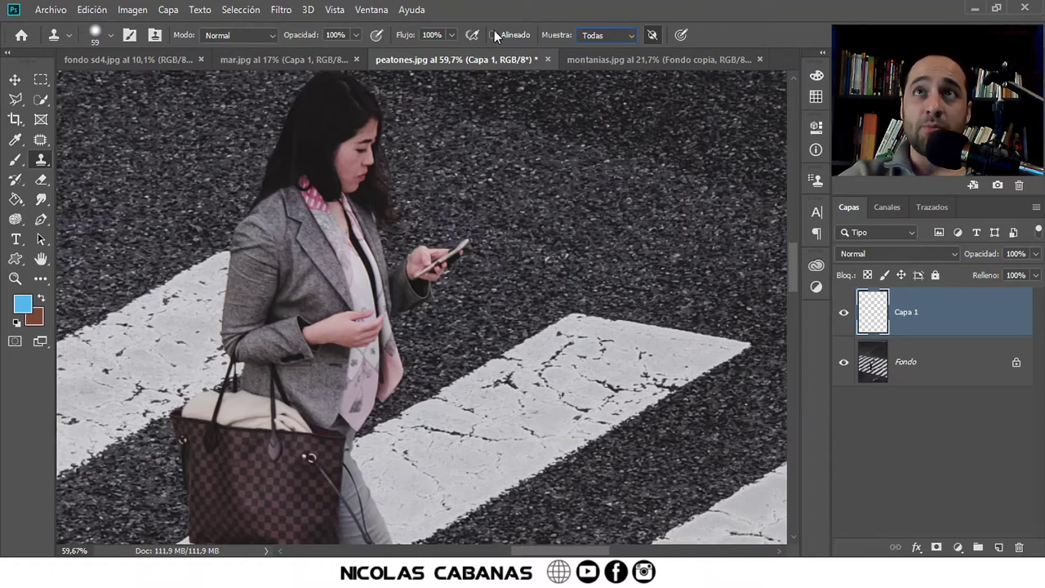
# Step: Paint trial crosswalk-stripe clones onto the asphalt, then undo them
pyautogui.moveTo(522, 302); pyautogui.dragTo(380, 327)
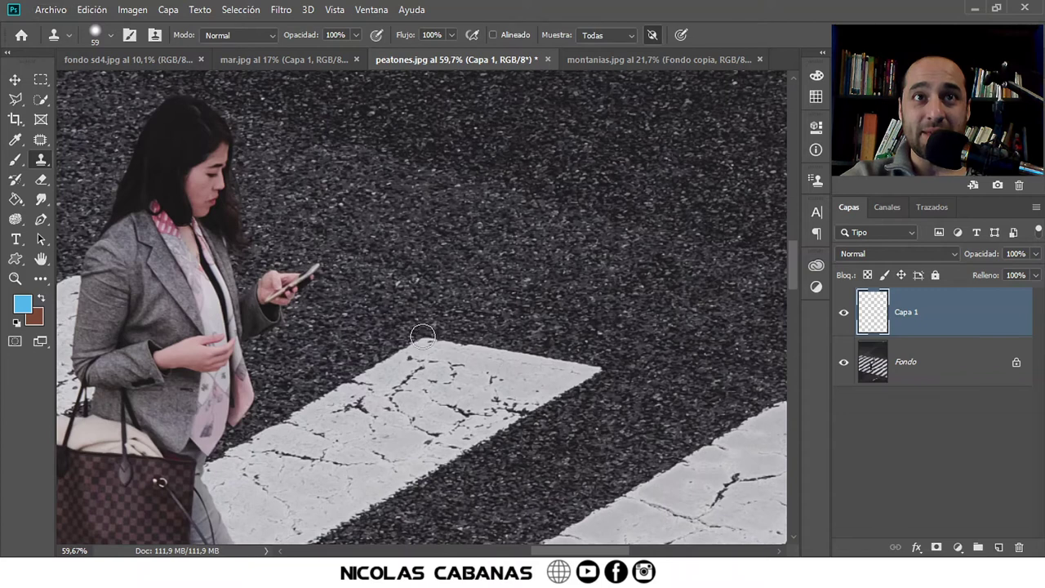
pyautogui.hotkey('ctrl', 'z')
pyautogui.moveTo(453, 150); pyautogui.dragTo(567, 177)
pyautogui.click(529, 190)
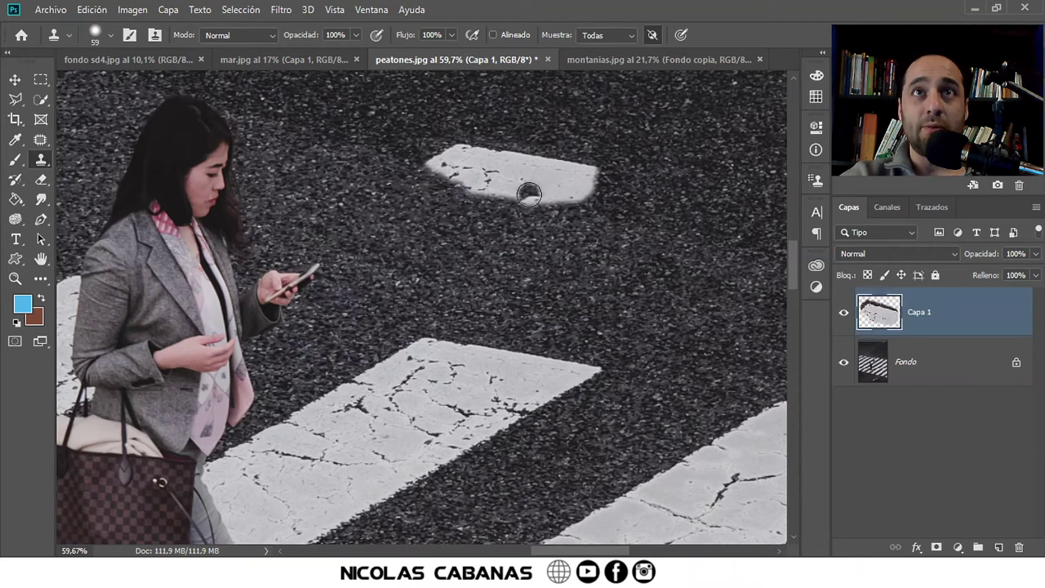
pyautogui.moveTo(380, 236)
pyautogui.mouseDown()
pyautogui.moveTo(484, 263)
pyautogui.moveTo(538, 305)
pyautogui.mouseUp()
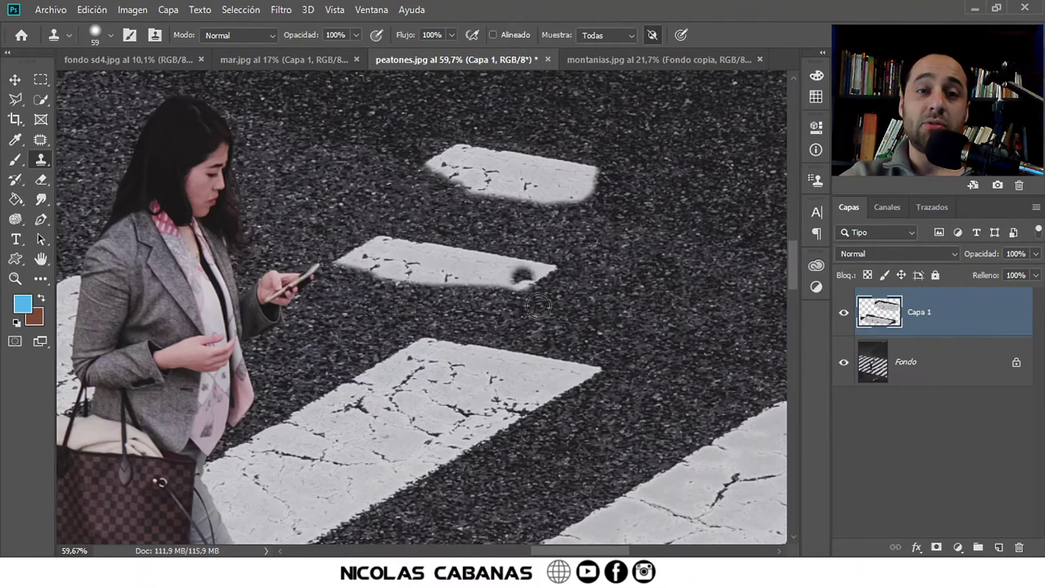
pyautogui.hotkey('ctrl', 'z')
pyautogui.hotkey('ctrl', 'z')
pyautogui.hotkey('ctrl', 'z')
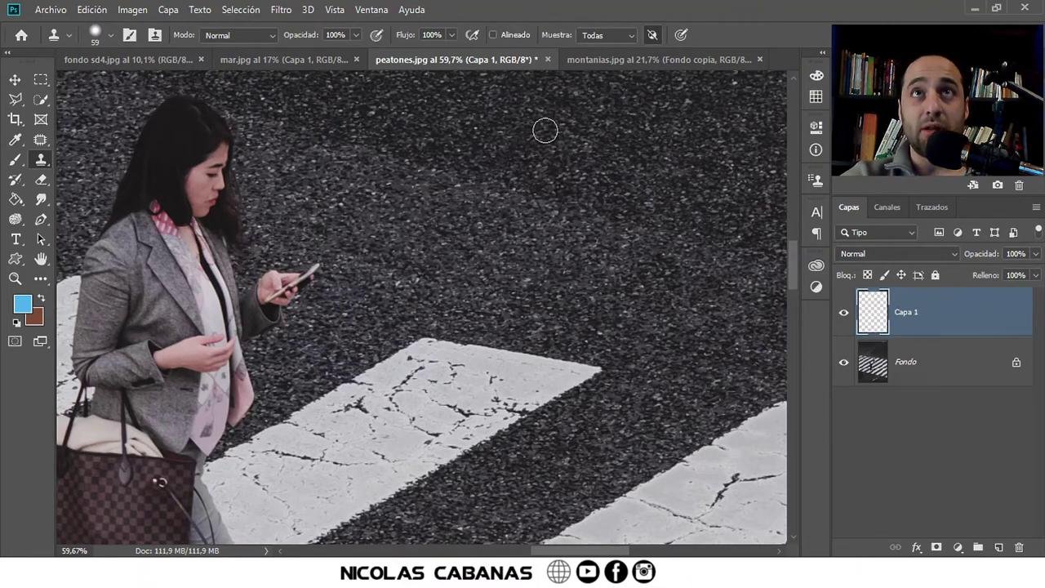
# Step: Enable Alineado, test two stripe patches, undo them, and show the woman's legs
pyautogui.click(491, 35)
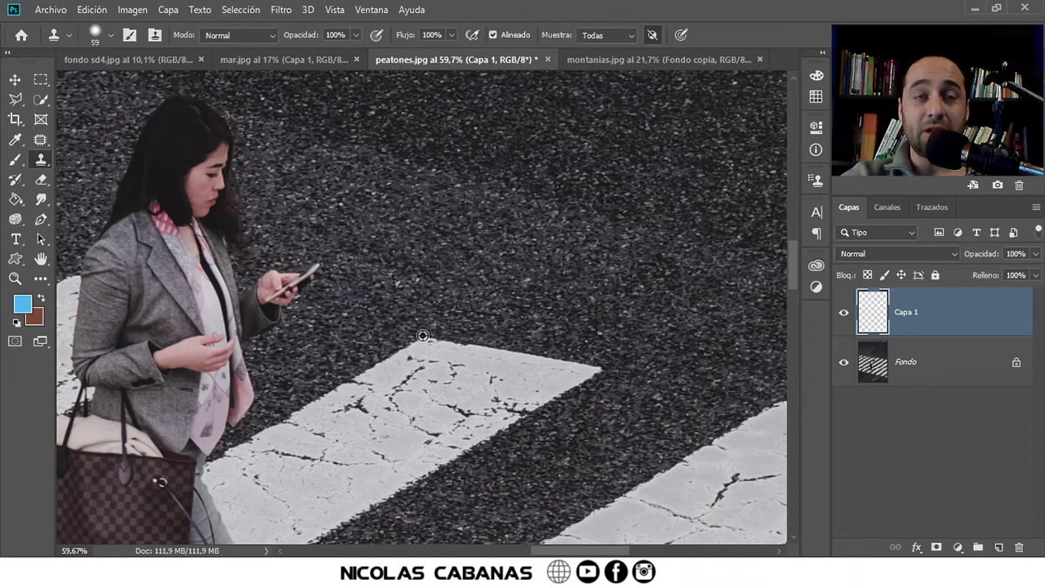
pyautogui.moveTo(493, 173)
pyautogui.mouseDown()
pyautogui.moveTo(542, 173)
pyautogui.moveTo(593, 222)
pyautogui.mouseUp()
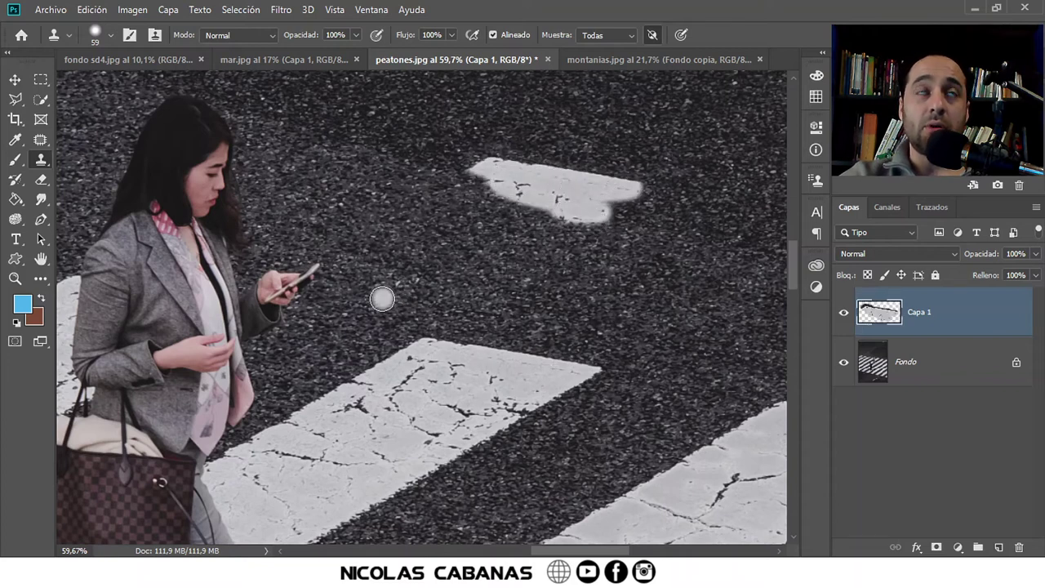
pyautogui.moveTo(420, 272)
pyautogui.mouseDown()
pyautogui.moveTo(433, 278)
pyautogui.moveTo(417, 278)
pyautogui.mouseUp()
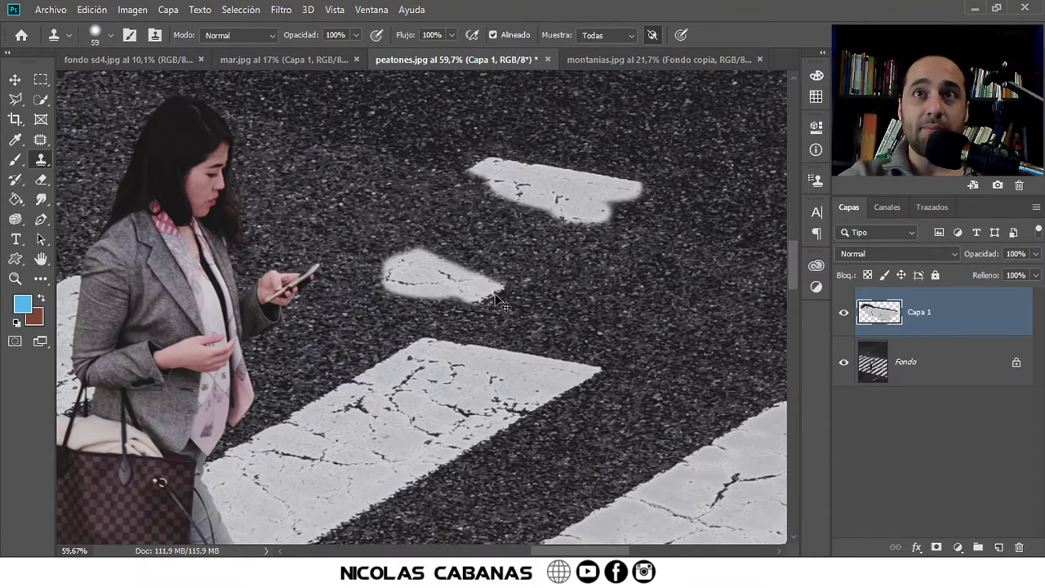
pyautogui.hotkey('ctrl', 'z')
pyautogui.hotkey('ctrl', 'z')
pyautogui.moveTo(386, 389); pyautogui.dragTo(449, 262)
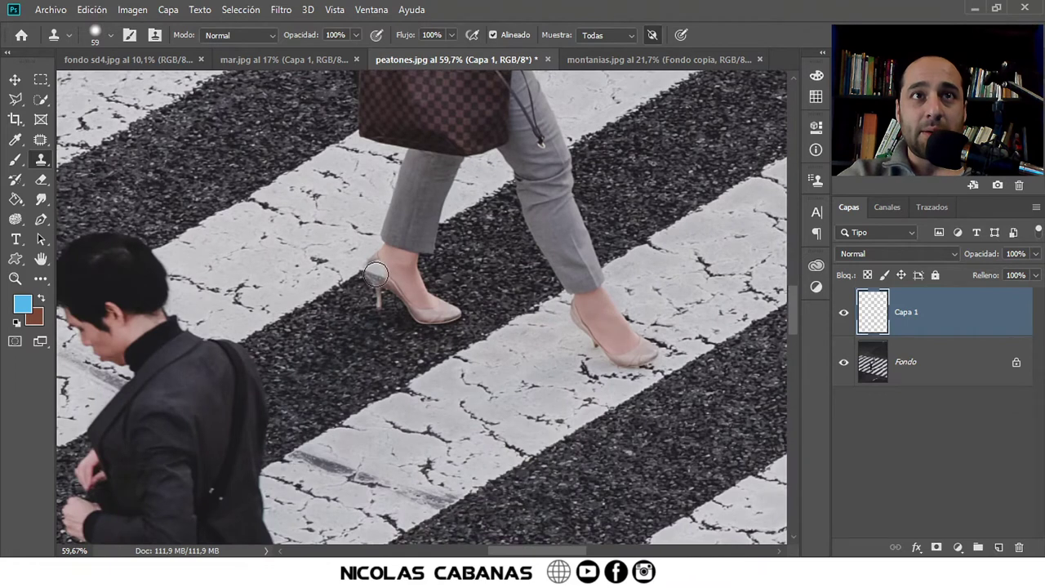
# Step: Clone stripe texture over the trouser hem, ankle and cracks by her foot
pyautogui.scroll(2, 523, 353)
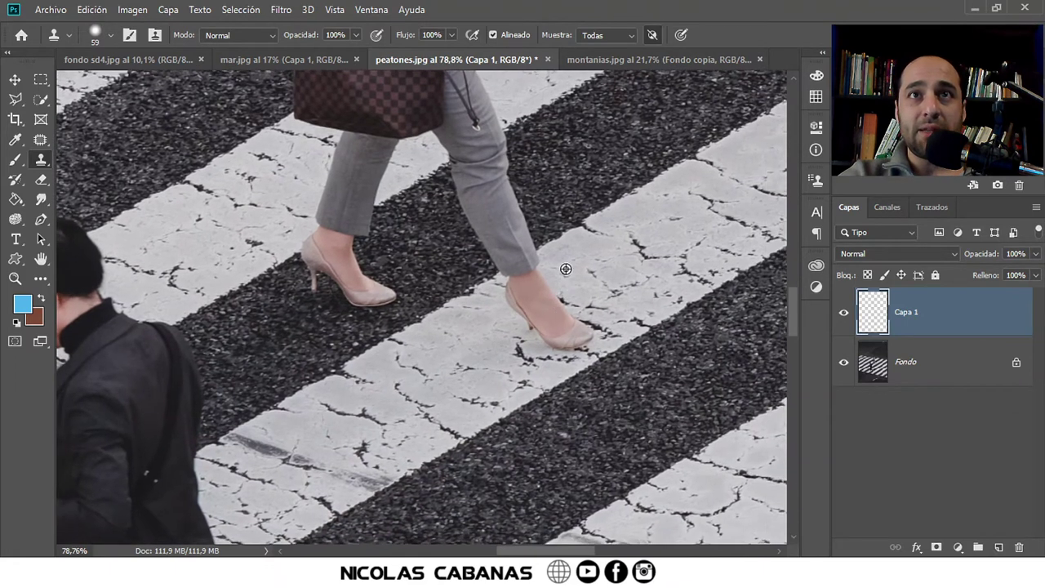
pyautogui.scroll(2, 548, 264)
pyautogui.scroll(2, 409, 322)
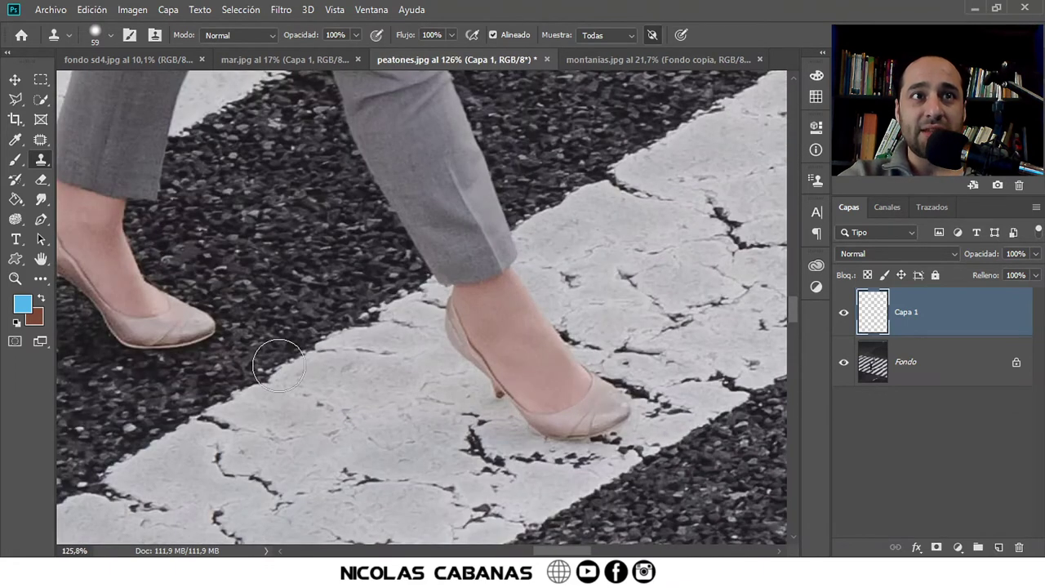
pyautogui.moveTo(441, 287)
pyautogui.mouseDown()
pyautogui.moveTo(450, 263)
pyautogui.moveTo(472, 286)
pyautogui.moveTo(462, 330)
pyautogui.moveTo(510, 313)
pyautogui.moveTo(532, 397)
pyautogui.moveTo(589, 387)
pyautogui.mouseUp()
pyautogui.moveTo(513, 399)
pyautogui.mouseDown()
pyautogui.moveTo(480, 407)
pyautogui.moveTo(446, 388)
pyautogui.mouseUp()
pyautogui.moveTo(456, 323); pyautogui.dragTo(468, 356)
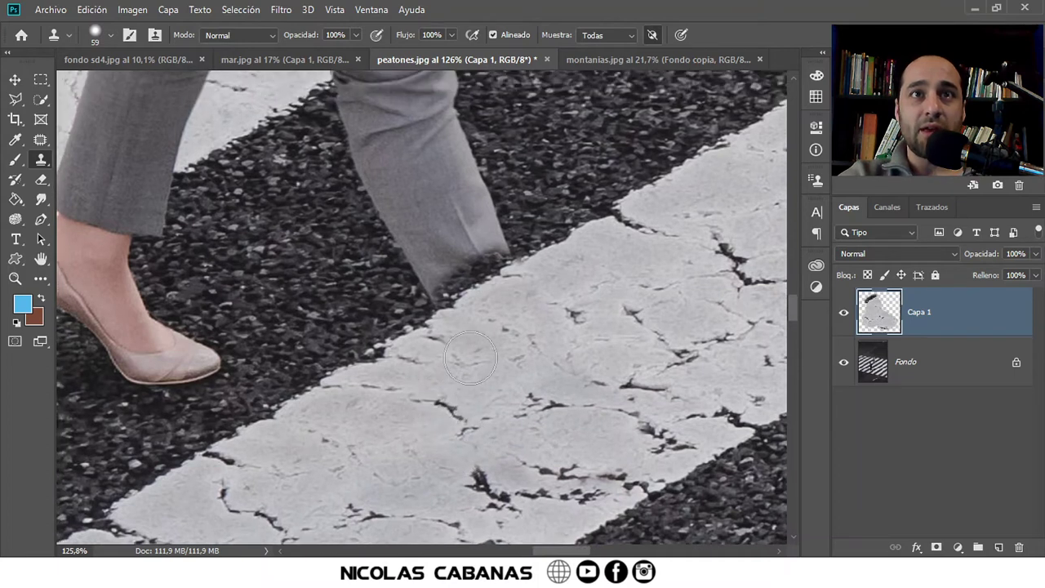
pyautogui.scroll(1, 470, 357)
pyautogui.scroll(1, 517, 343)
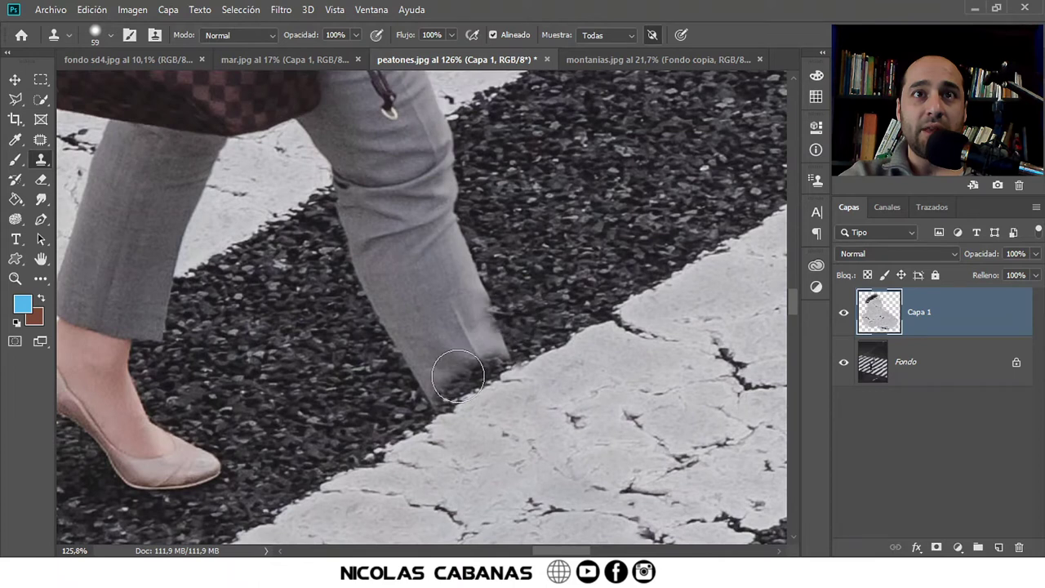
pyautogui.moveTo(368, 349); pyautogui.dragTo(359, 331)
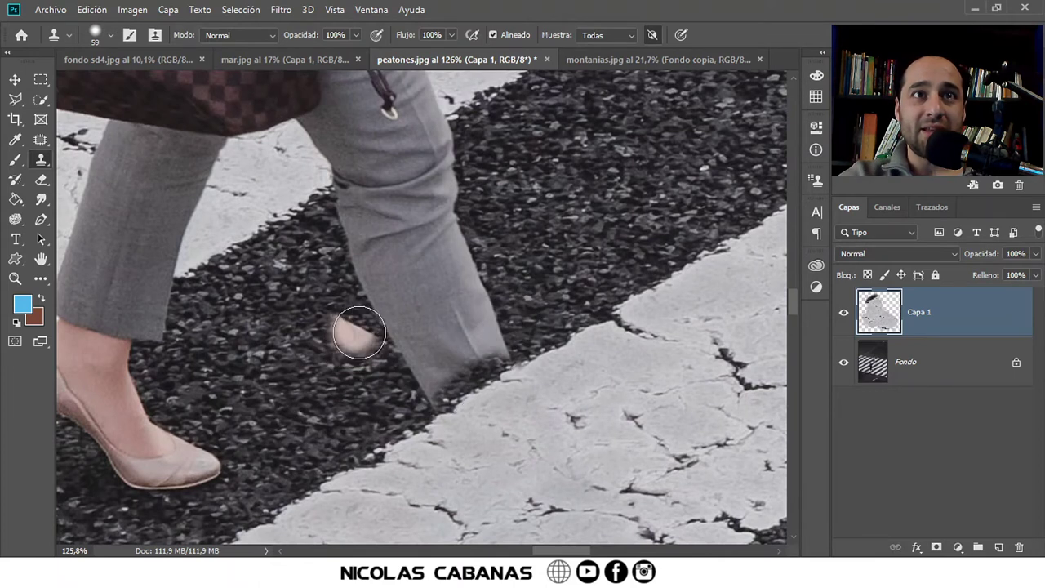
pyautogui.hotkey('ctrl', 'z')
# Step: Clone asphalt over the trouser tip, its right edge and more of the leg
pyautogui.moveTo(601, 268); pyautogui.dragTo(498, 337)
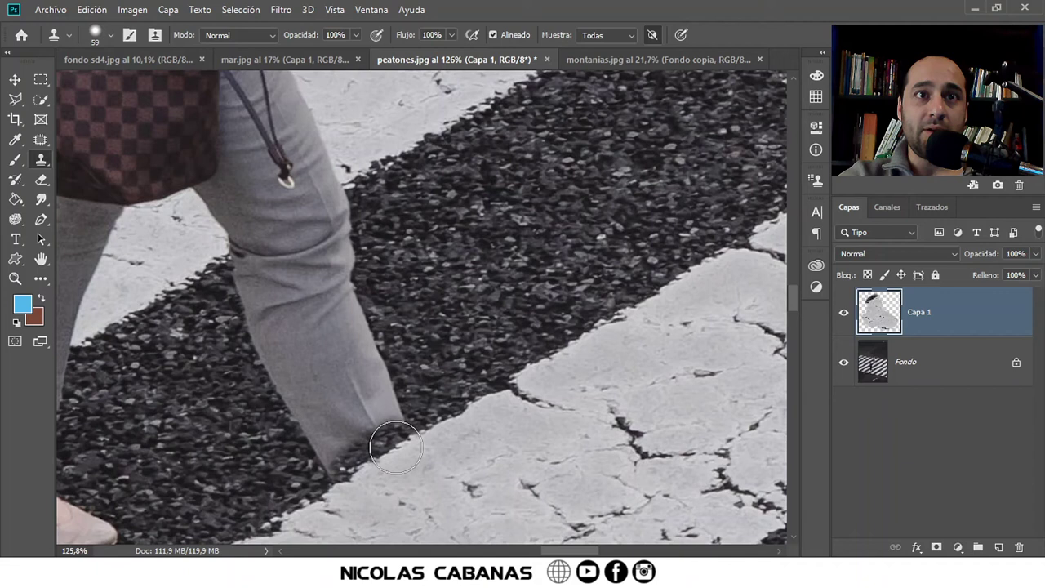
pyautogui.moveTo(396, 447)
pyautogui.mouseDown()
pyautogui.moveTo(359, 335)
pyautogui.moveTo(347, 224)
pyautogui.moveTo(321, 454)
pyautogui.moveTo(280, 357)
pyautogui.moveTo(244, 348)
pyautogui.moveTo(269, 303)
pyautogui.moveTo(292, 291)
pyautogui.moveTo(325, 387)
pyautogui.moveTo(303, 362)
pyautogui.moveTo(392, 332)
pyautogui.moveTo(299, 377)
pyautogui.moveTo(443, 296)
pyautogui.mouseUp()
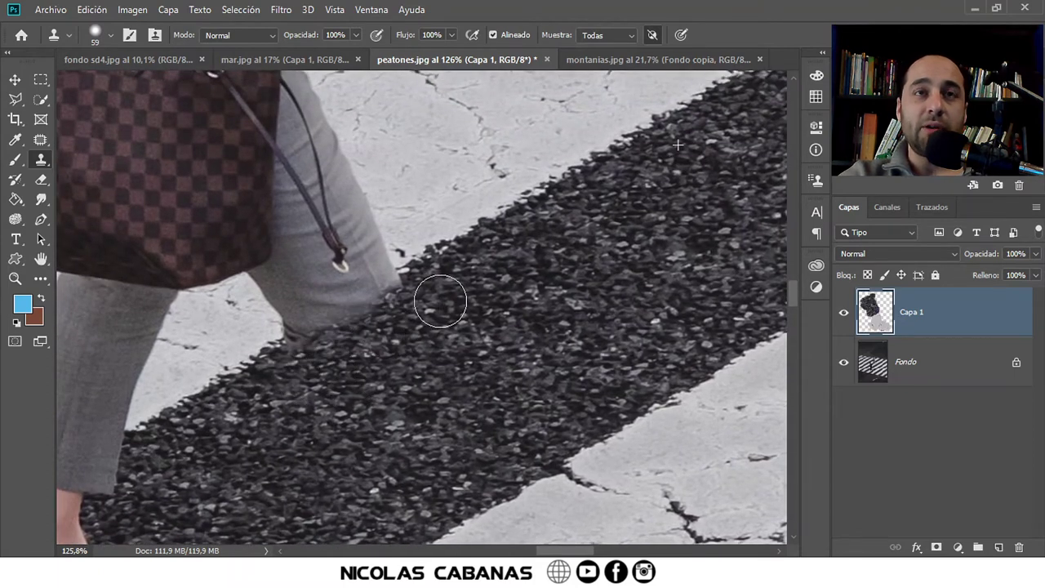
pyautogui.moveTo(521, 284); pyautogui.dragTo(556, 341)
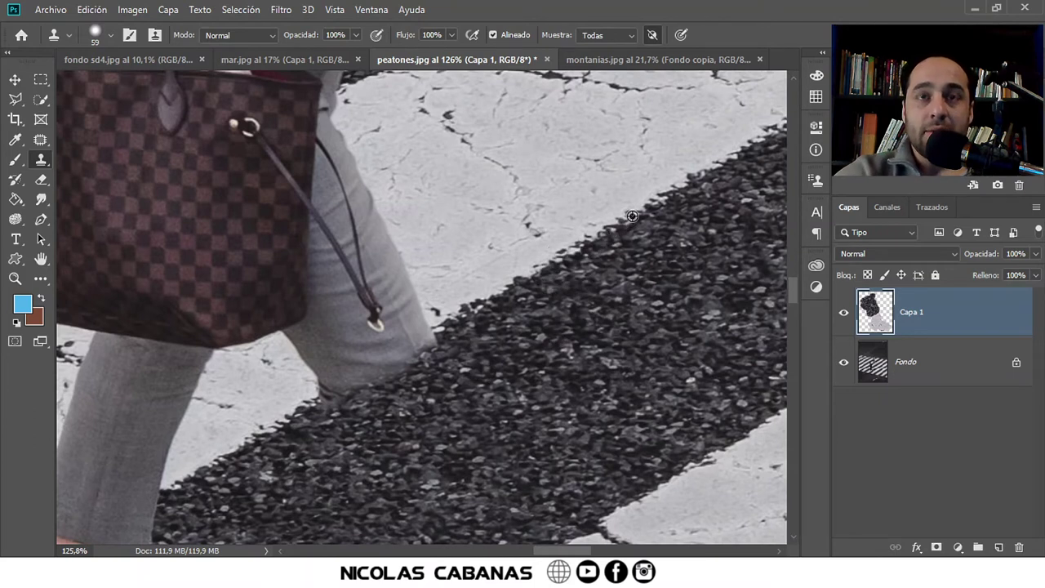
pyautogui.moveTo(439, 338)
pyautogui.mouseDown()
pyautogui.moveTo(420, 362)
pyautogui.moveTo(322, 409)
pyautogui.moveTo(347, 323)
pyautogui.moveTo(327, 343)
pyautogui.moveTo(307, 311)
pyautogui.moveTo(320, 299)
pyautogui.moveTo(318, 249)
pyautogui.moveTo(394, 338)
pyautogui.mouseUp()
pyautogui.moveTo(433, 304)
pyautogui.mouseDown()
pyautogui.moveTo(393, 338)
pyautogui.moveTo(439, 259)
pyautogui.moveTo(390, 340)
pyautogui.moveTo(351, 327)
pyautogui.moveTo(378, 299)
pyautogui.moveTo(362, 269)
pyautogui.mouseUp()
# Step: Clone texture onto the crosswalk edge and over the handbag's top-right and right edges
pyautogui.moveTo(460, 266); pyautogui.dragTo(449, 331)
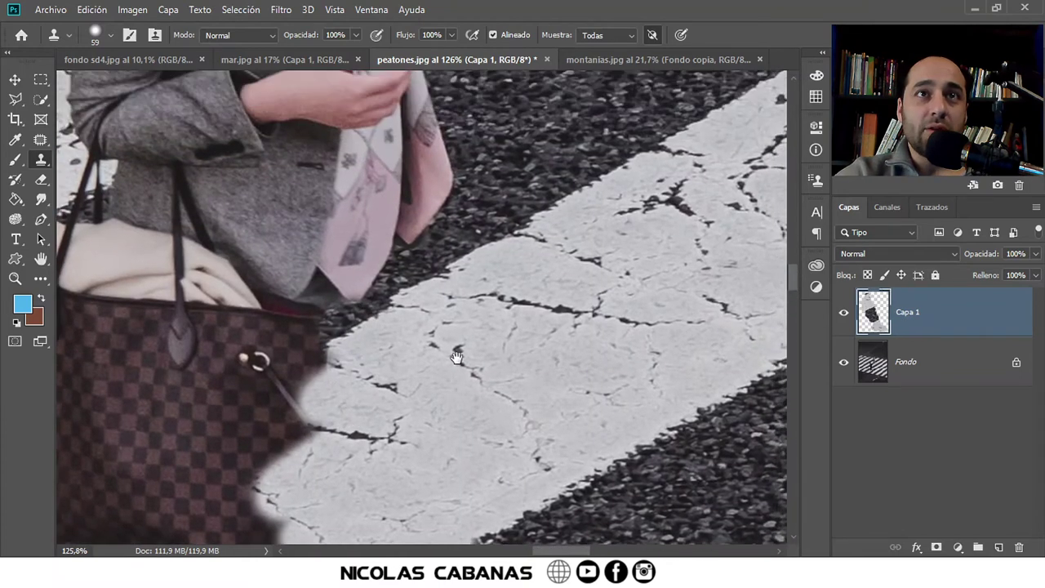
pyautogui.moveTo(528, 283); pyautogui.dragTo(549, 320)
pyautogui.click(583, 255)
pyautogui.scroll(-2, 583, 257)
pyautogui.moveTo(526, 282)
pyautogui.mouseDown()
pyautogui.moveTo(610, 192)
pyautogui.moveTo(603, 185)
pyautogui.mouseUp()
pyautogui.hotkey('ctrl', 'z')
pyautogui.moveTo(387, 338)
pyautogui.mouseDown()
pyautogui.moveTo(239, 421)
pyautogui.moveTo(250, 473)
pyautogui.mouseUp()
pyautogui.moveTo(493, 220)
pyautogui.mouseDown()
pyautogui.moveTo(501, 247)
pyautogui.moveTo(485, 303)
pyautogui.mouseUp()
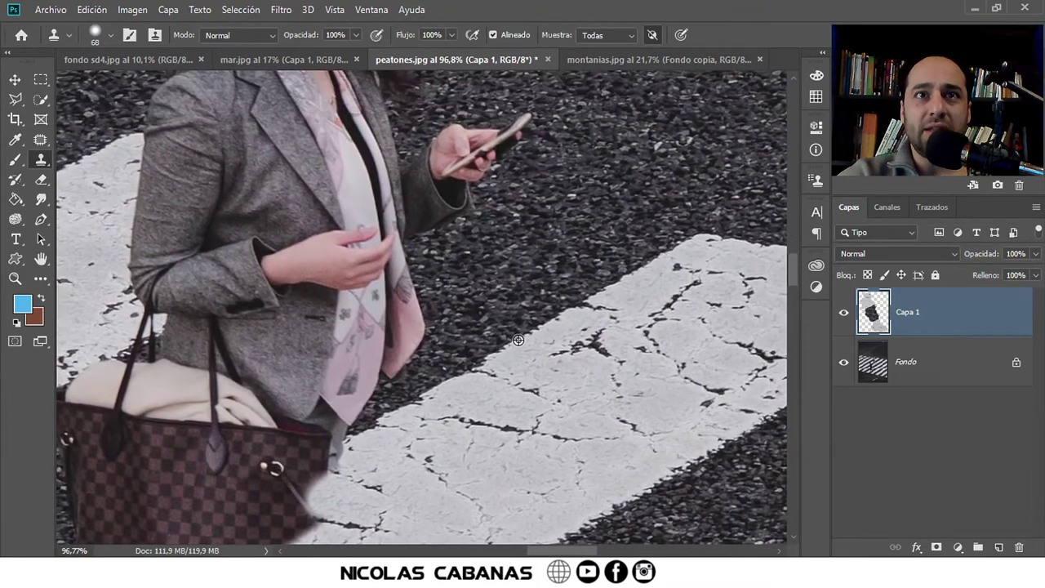
pyautogui.moveTo(433, 449)
pyautogui.mouseDown()
pyautogui.moveTo(496, 305)
pyautogui.moveTo(605, 216)
pyautogui.mouseUp()
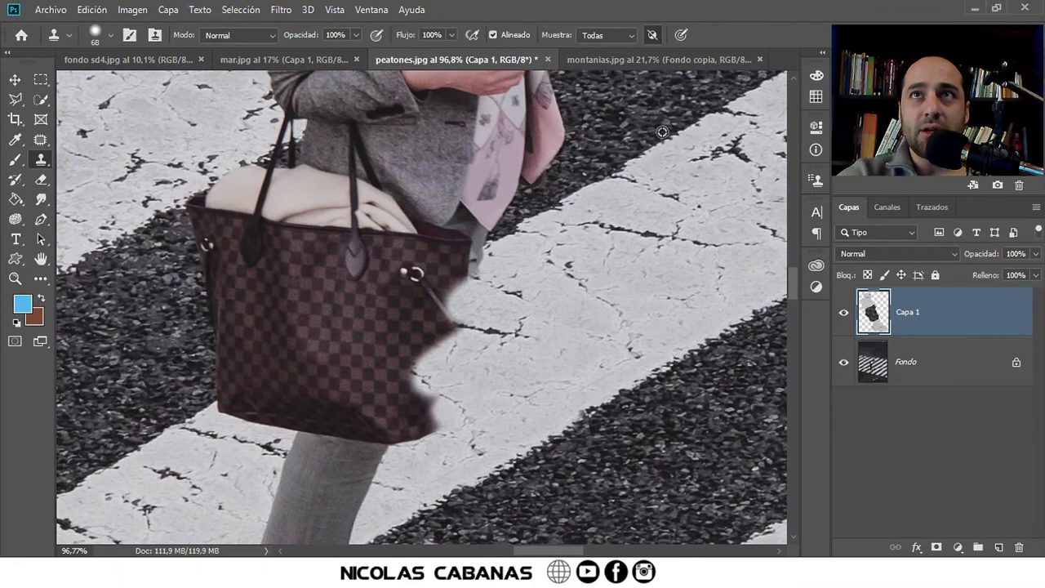
pyautogui.moveTo(478, 250)
pyautogui.mouseDown()
pyautogui.moveTo(489, 235)
pyautogui.moveTo(468, 288)
pyautogui.moveTo(415, 286)
pyautogui.moveTo(420, 338)
pyautogui.moveTo(372, 390)
pyautogui.moveTo(416, 412)
pyautogui.mouseUp()
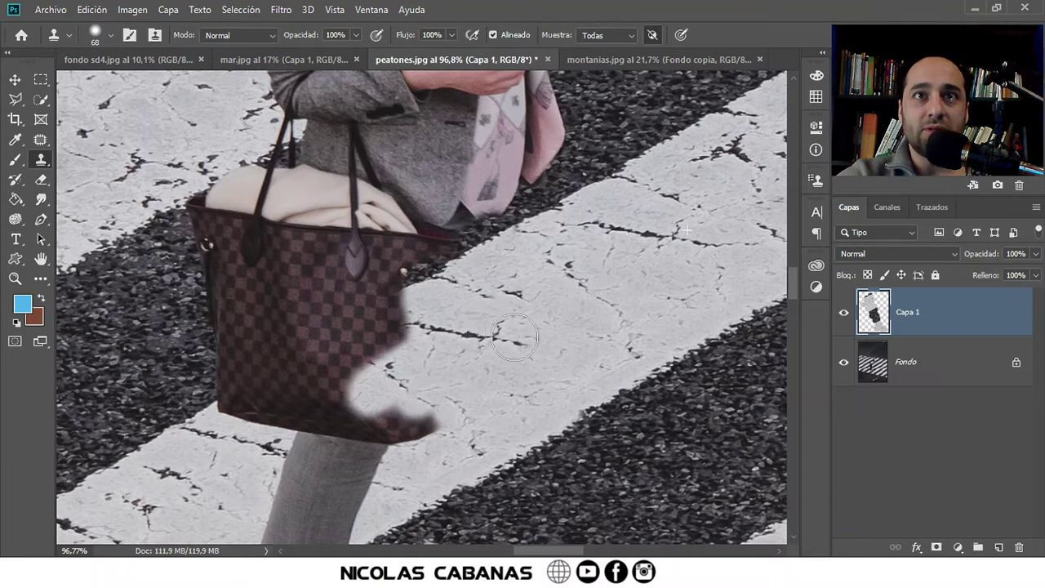
pyautogui.moveTo(464, 335)
pyautogui.mouseDown()
pyautogui.moveTo(385, 289)
pyautogui.moveTo(350, 310)
pyautogui.moveTo(343, 343)
pyautogui.moveTo(338, 330)
pyautogui.mouseUp()
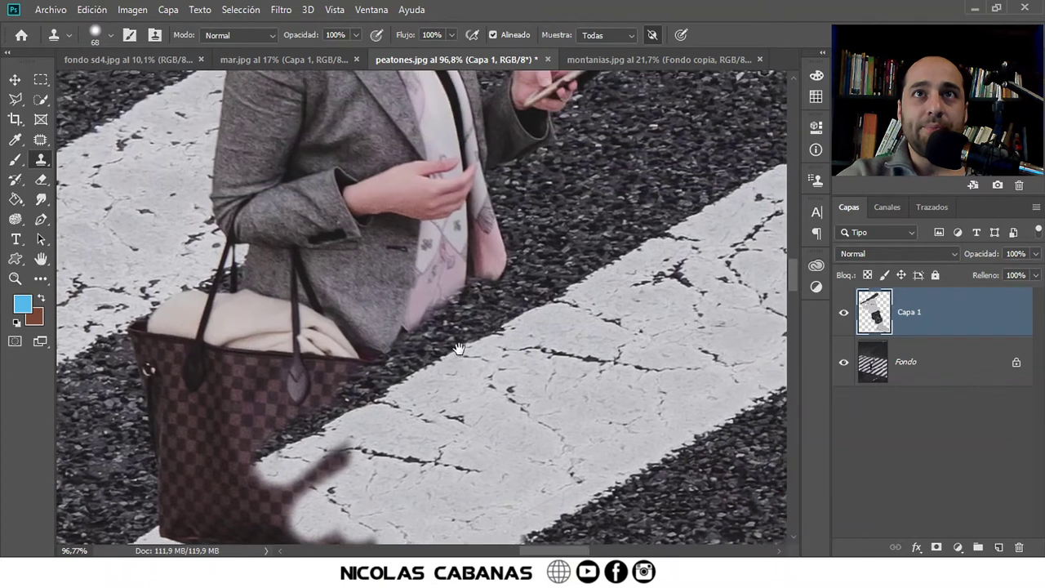
# Step: Clone asphalt over the scarf and jacket's lower edge, and stripe texture over the bag
pyautogui.moveTo(535, 171); pyautogui.dragTo(469, 316)
pyautogui.moveTo(469, 263); pyautogui.dragTo(526, 202)
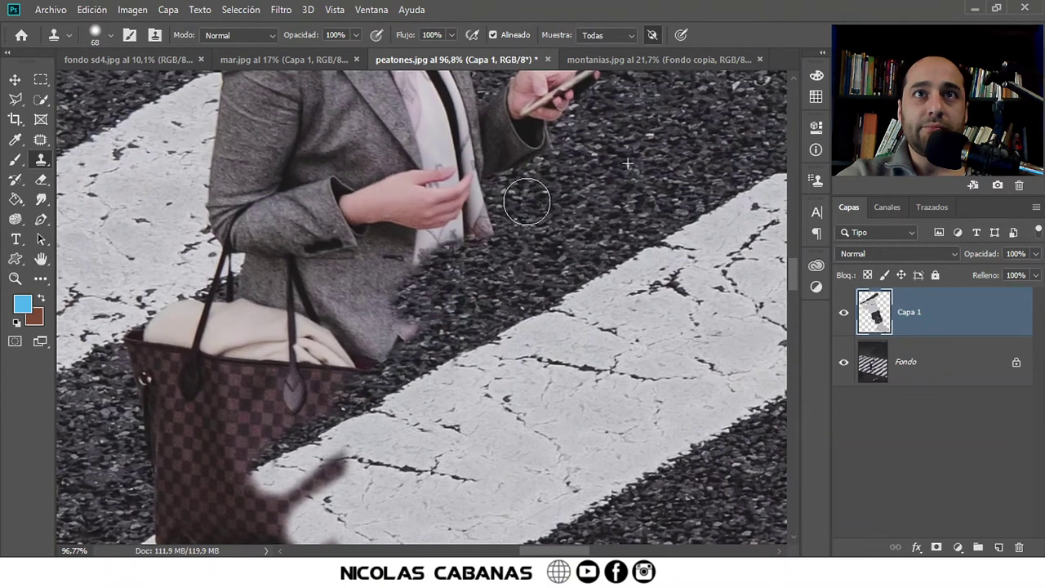
pyautogui.moveTo(432, 270)
pyautogui.mouseDown()
pyautogui.moveTo(379, 320)
pyautogui.moveTo(466, 233)
pyautogui.moveTo(345, 339)
pyautogui.moveTo(327, 416)
pyautogui.mouseUp()
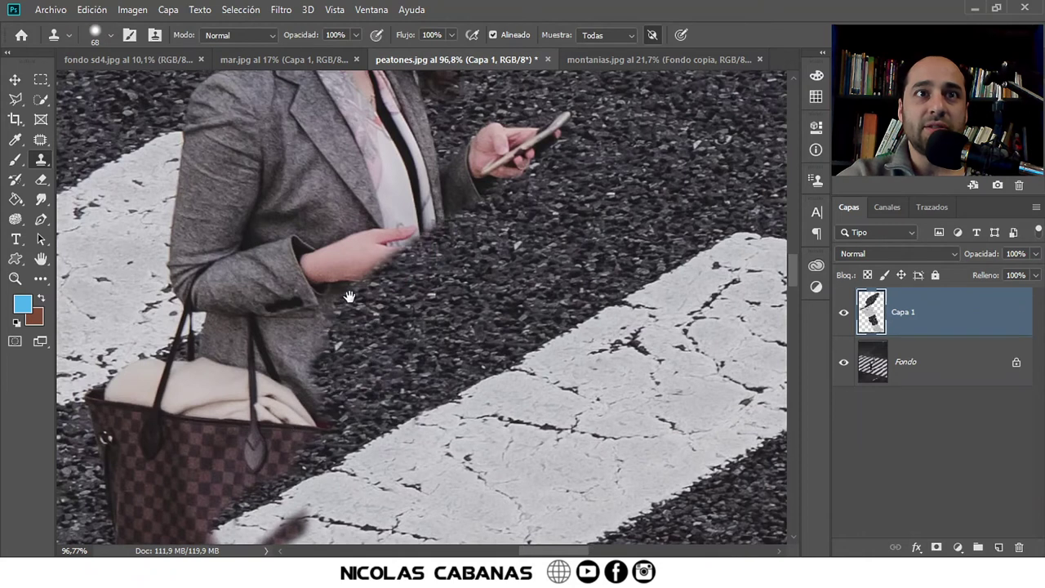
pyautogui.moveTo(349, 297); pyautogui.dragTo(415, 139)
pyautogui.moveTo(396, 268)
pyautogui.mouseDown()
pyautogui.moveTo(362, 297)
pyautogui.moveTo(352, 329)
pyautogui.mouseUp()
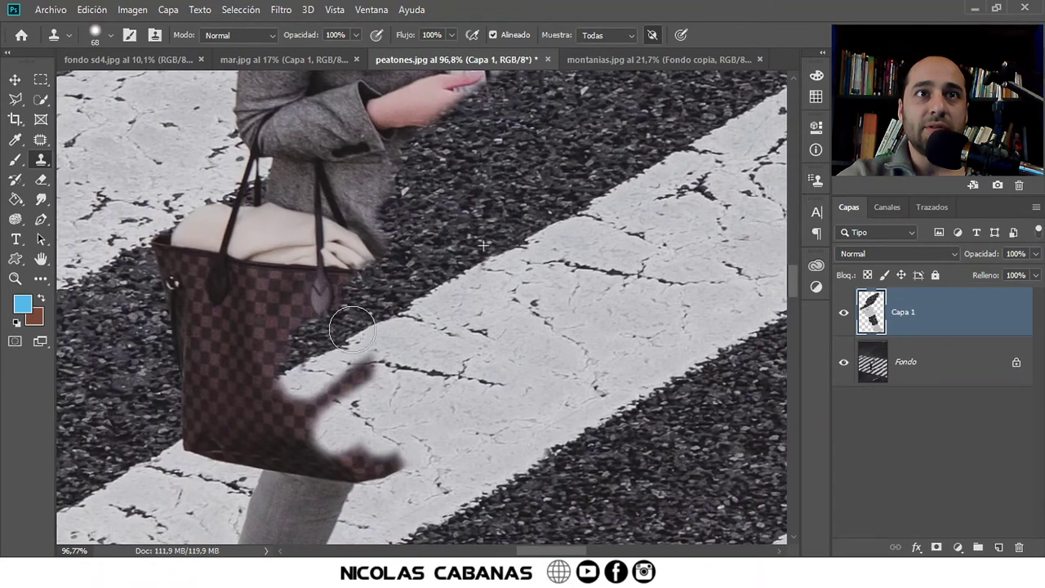
pyautogui.moveTo(371, 368)
pyautogui.mouseDown()
pyautogui.moveTo(338, 441)
pyautogui.moveTo(351, 390)
pyautogui.moveTo(294, 410)
pyautogui.moveTo(295, 390)
pyautogui.mouseUp()
pyautogui.scroll(2, 338, 353)
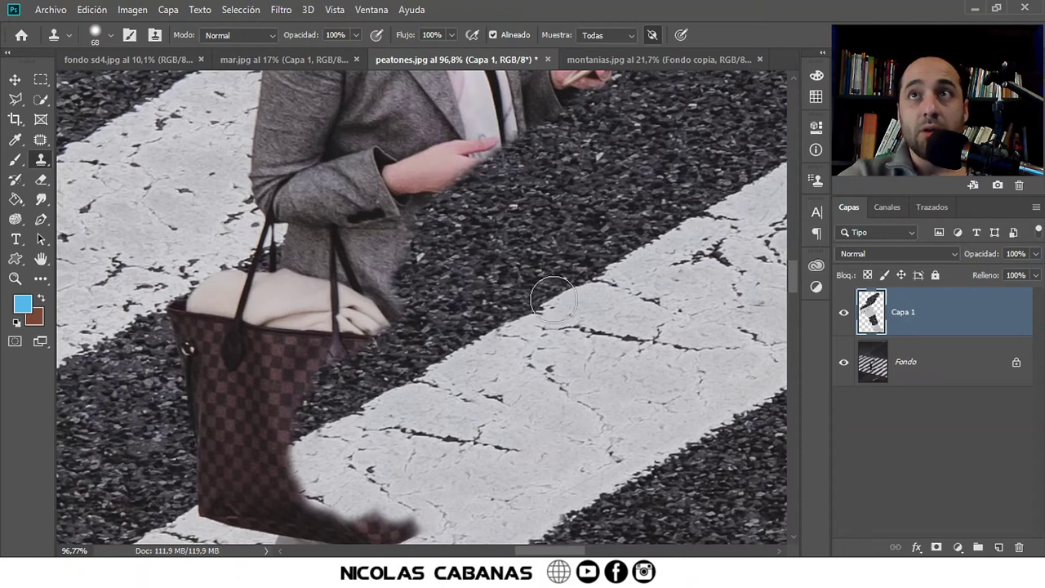
# Step: Uncheck Show Overlay in the Clone Source panel, retouch the bag edge, and collapse the panel
pyautogui.click(816, 182)
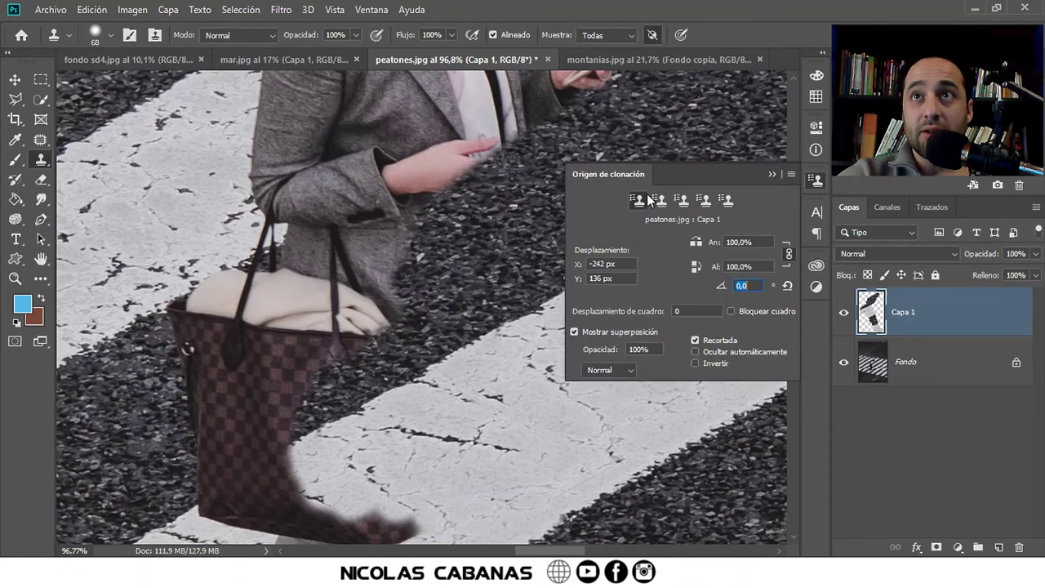
pyautogui.click(371, 10)
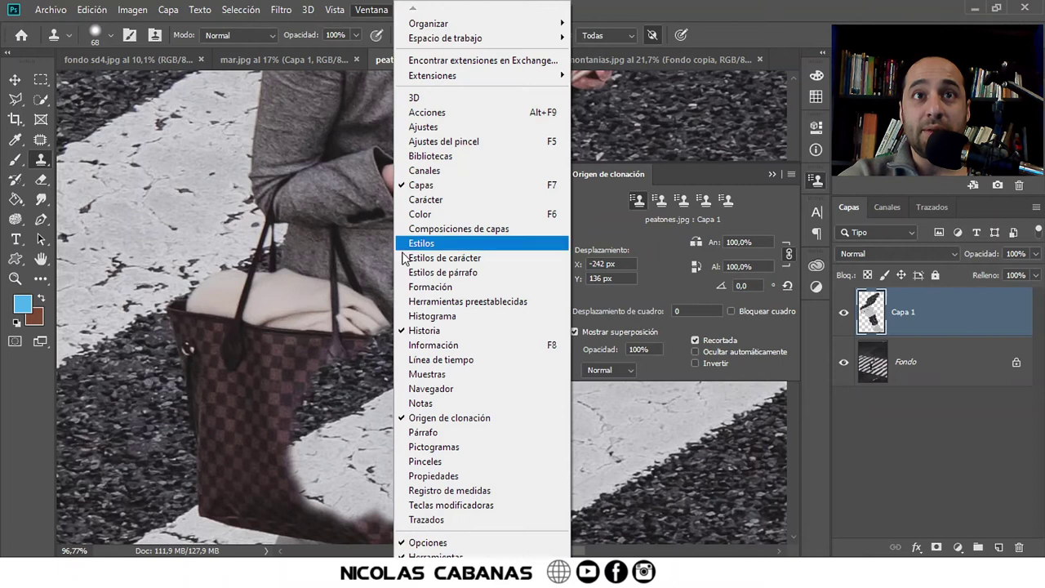
pyautogui.click(623, 176)
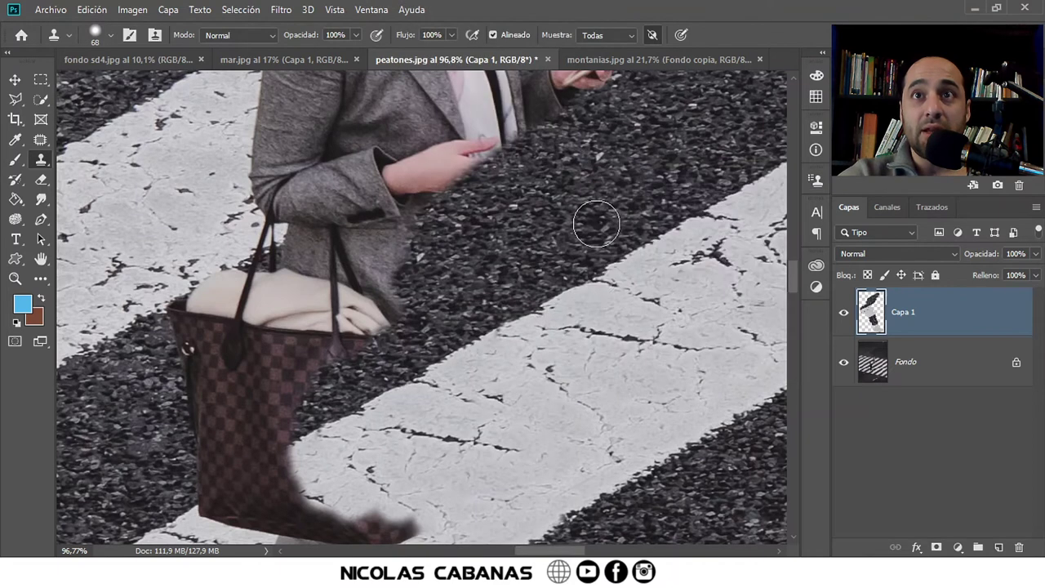
pyautogui.click(574, 331)
pyautogui.moveTo(278, 434); pyautogui.dragTo(477, 321)
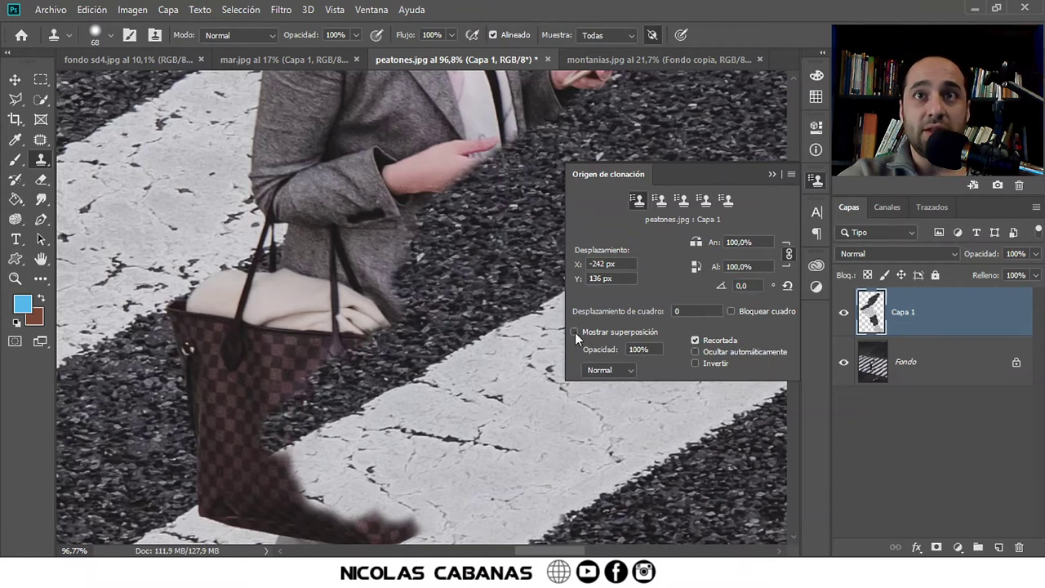
pyautogui.click(770, 174)
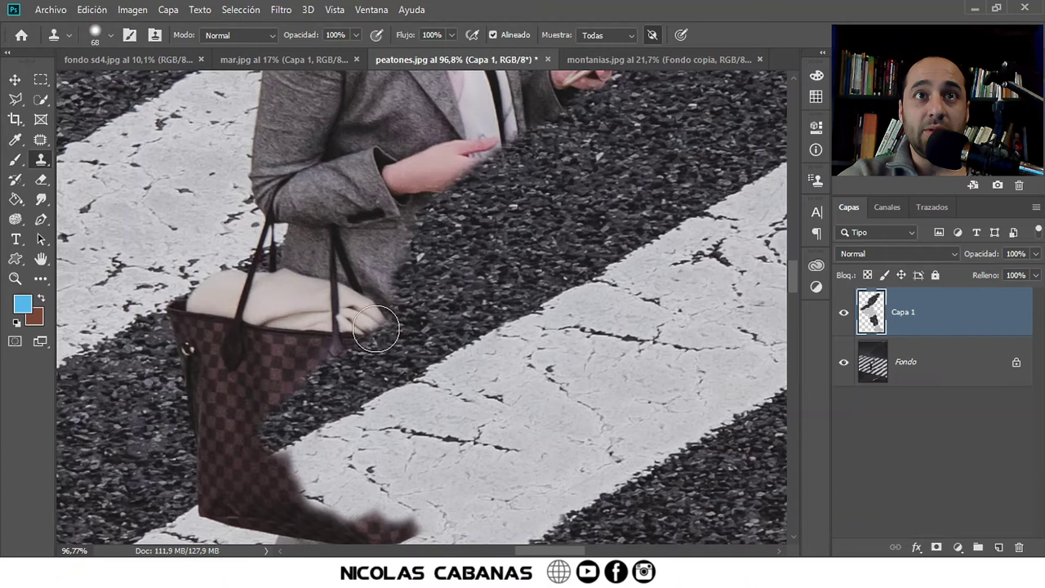
# Step: Clone crosswalk texture over the bag's lower part and narrow the trouser leg
pyautogui.moveTo(461, 363); pyautogui.dragTo(294, 387)
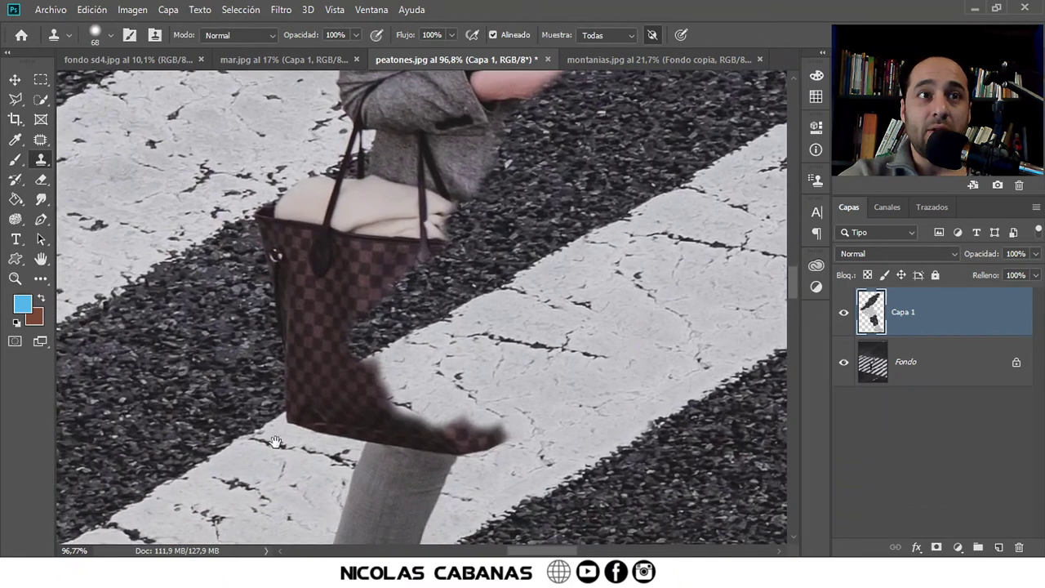
pyautogui.keyDown('alt'); pyautogui.click(250, 403); pyautogui.keyUp('alt')
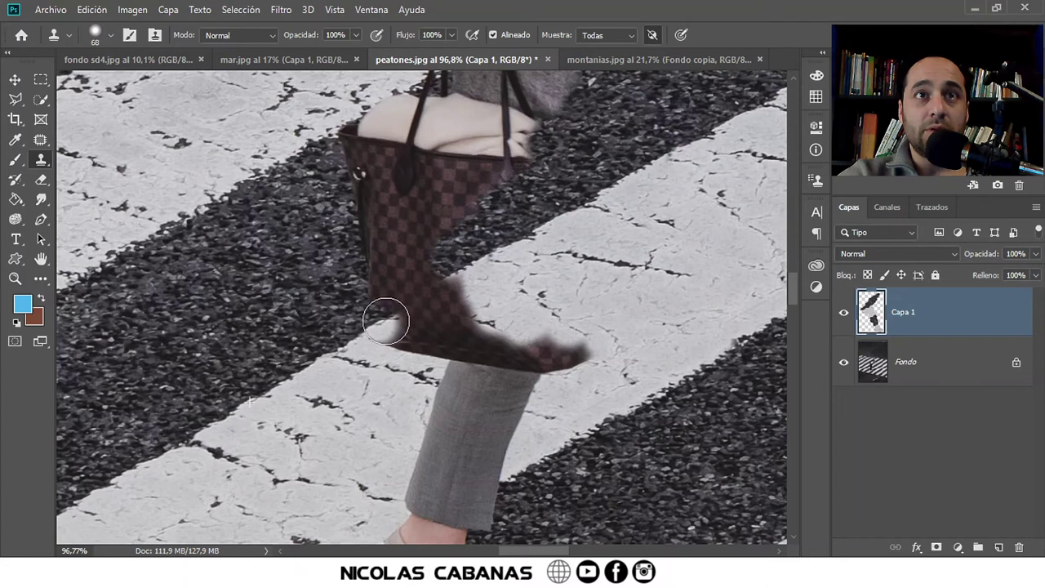
pyautogui.moveTo(386, 320); pyautogui.dragTo(484, 204)
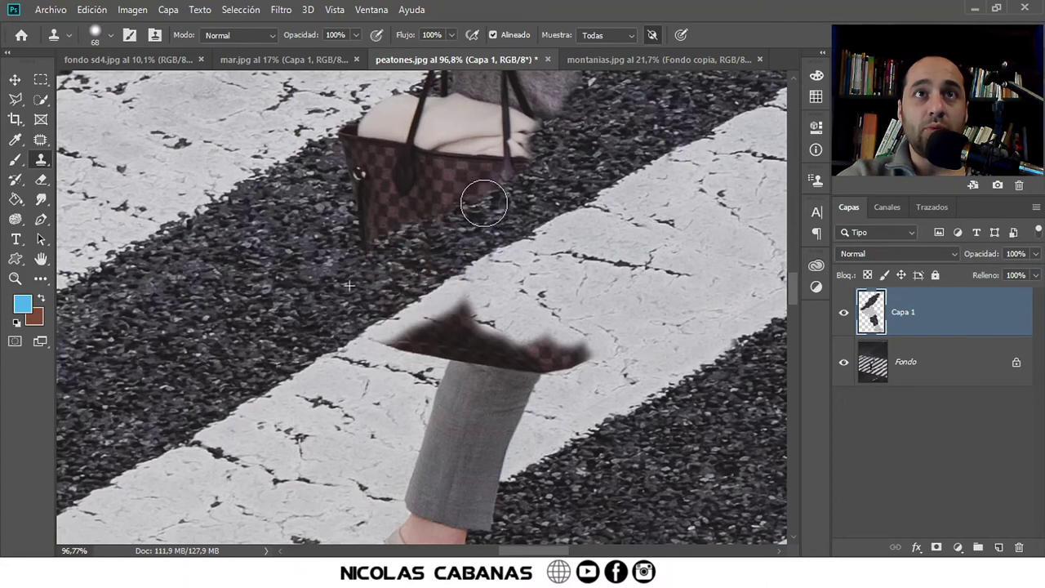
pyautogui.scroll(2, 425, 277)
pyautogui.moveTo(364, 298)
pyautogui.mouseDown()
pyautogui.moveTo(369, 237)
pyautogui.moveTo(445, 222)
pyautogui.mouseUp()
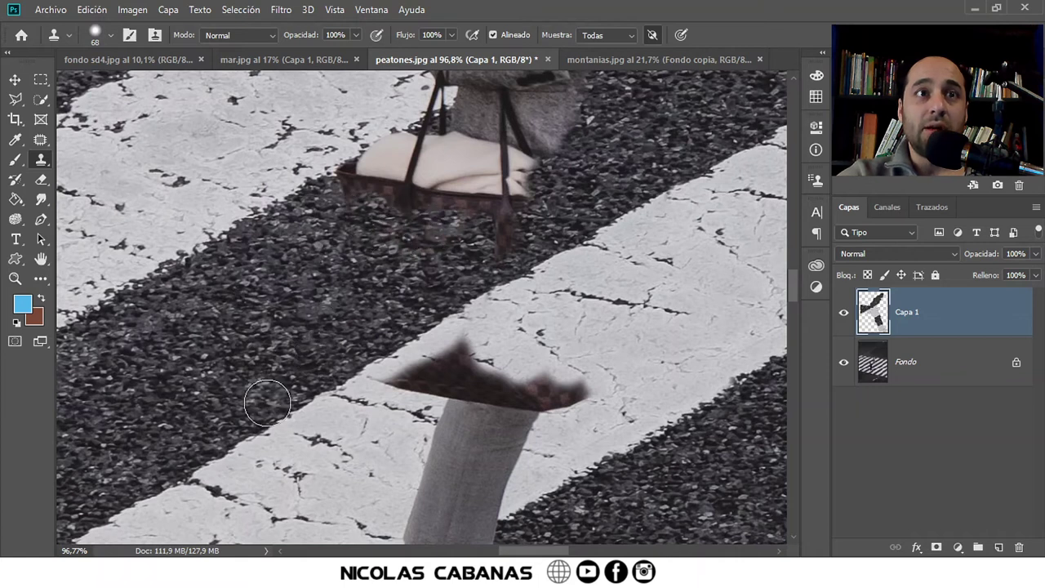
pyautogui.moveTo(408, 375); pyautogui.dragTo(442, 400)
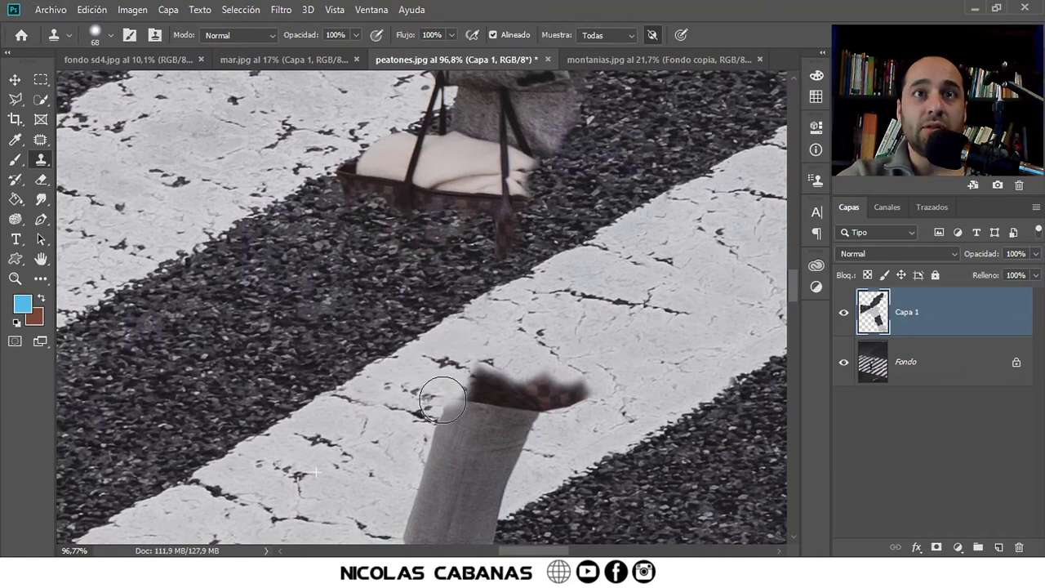
pyautogui.scroll(-3, 442, 400)
pyautogui.moveTo(438, 349); pyautogui.dragTo(576, 308)
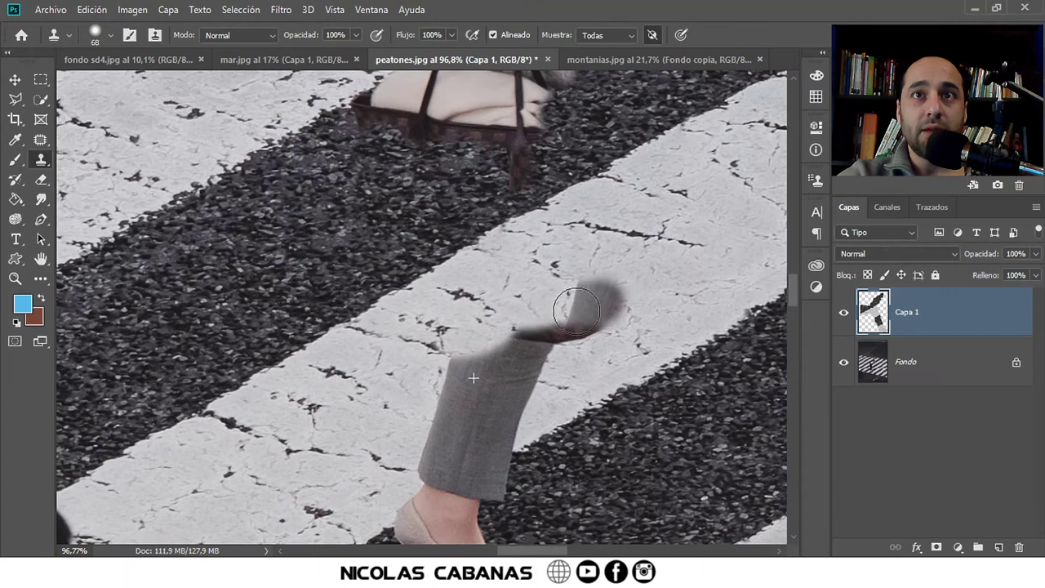
pyautogui.scroll(-2, 331, 408)
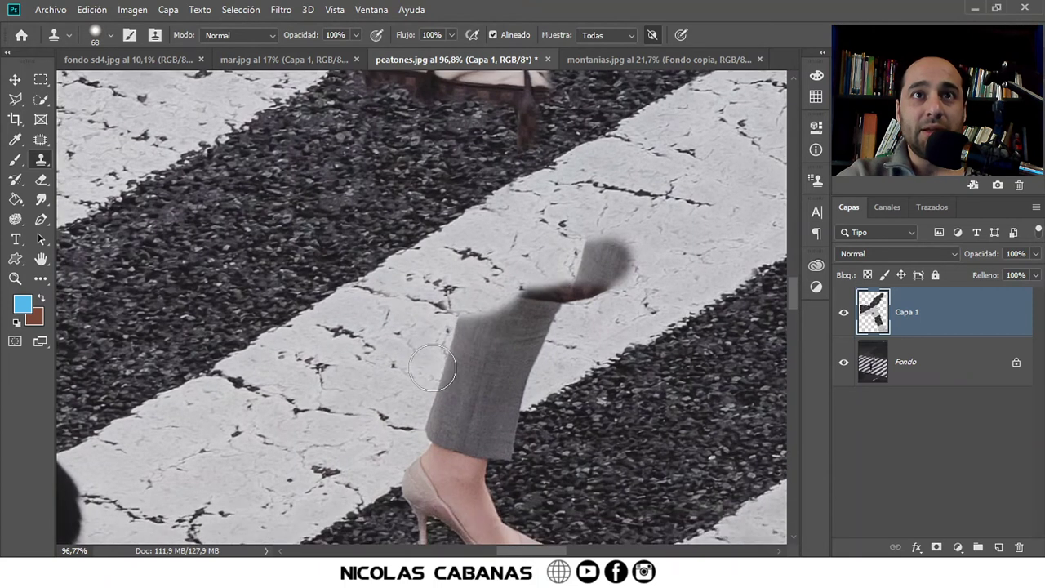
pyautogui.moveTo(433, 369); pyautogui.dragTo(329, 418)
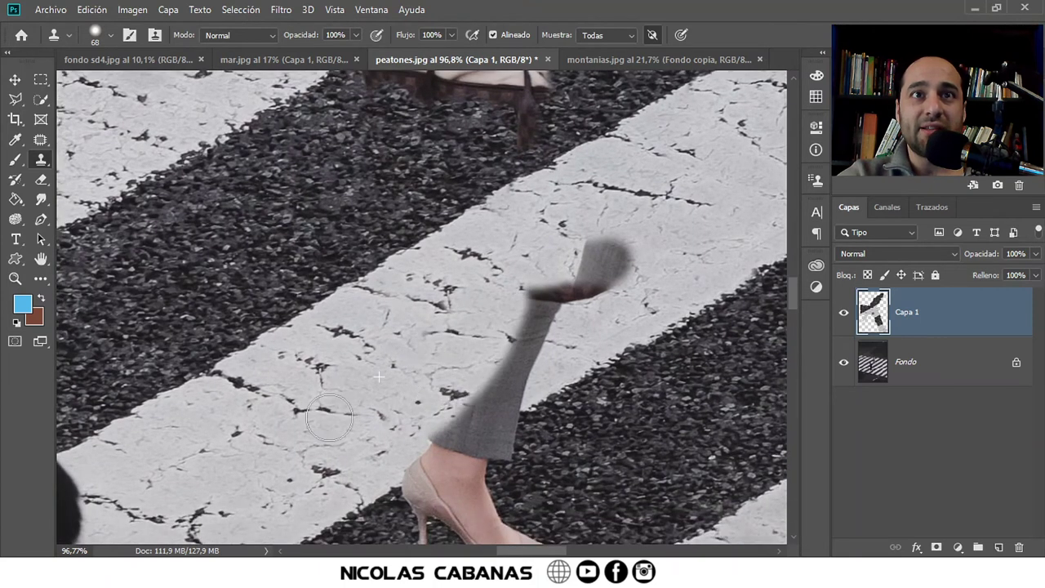
# Step: Cover the top of the grey leg with crosswalk texture
pyautogui.moveTo(647, 237); pyautogui.dragTo(308, 367)
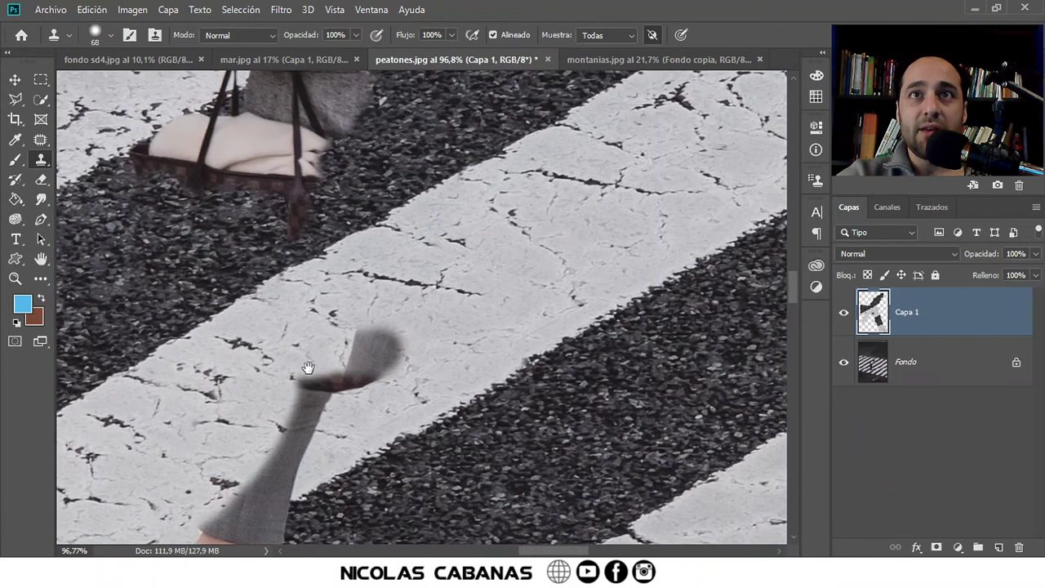
pyautogui.moveTo(383, 345); pyautogui.dragTo(388, 373)
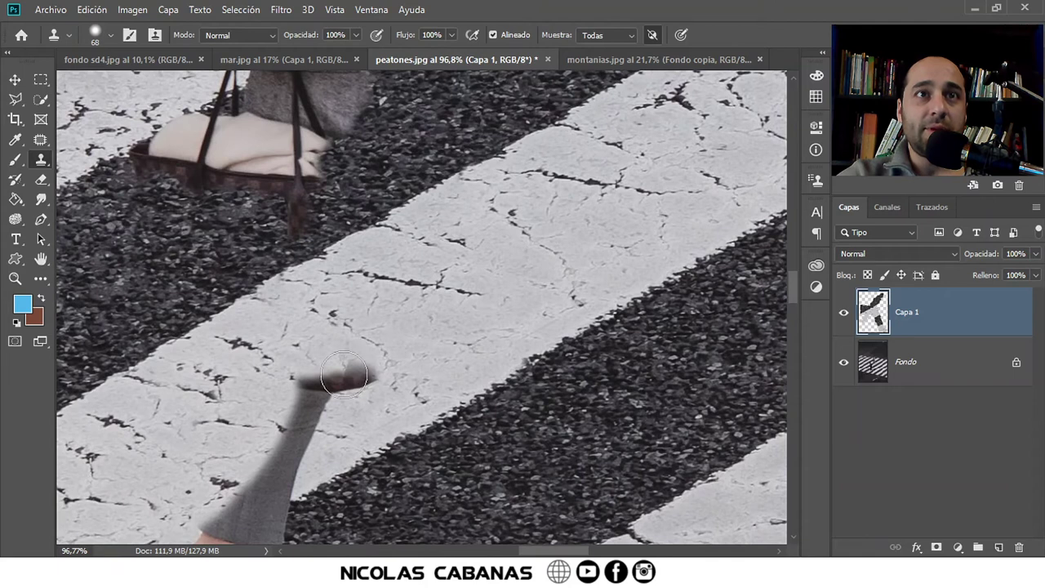
pyautogui.moveTo(383, 370)
pyautogui.mouseDown()
pyautogui.moveTo(327, 392)
pyautogui.moveTo(318, 416)
pyautogui.moveTo(351, 445)
pyautogui.moveTo(471, 360)
pyautogui.mouseUp()
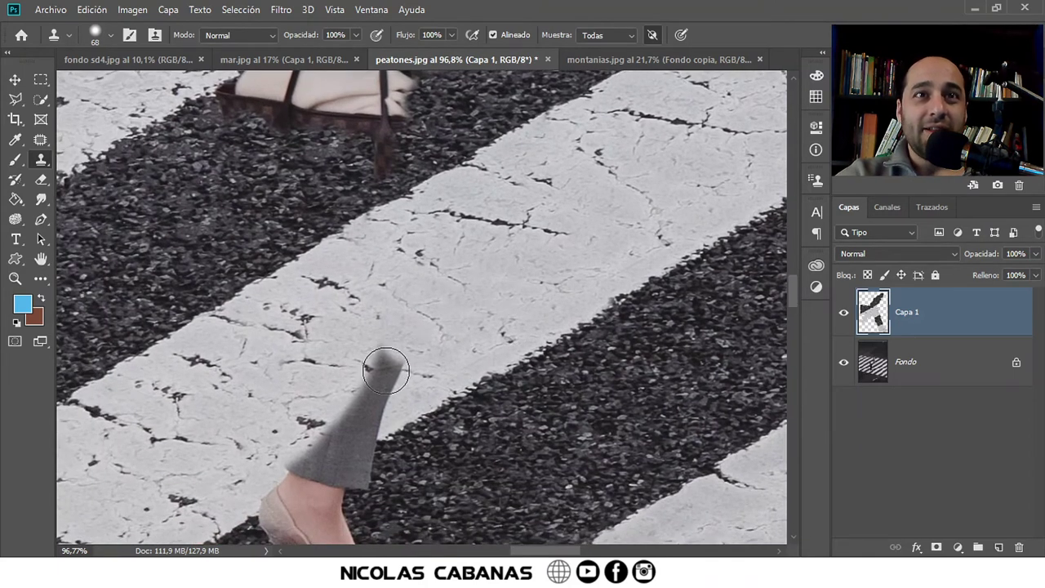
pyautogui.moveTo(392, 373)
pyautogui.mouseDown()
pyautogui.moveTo(373, 354)
pyautogui.moveTo(488, 239)
pyautogui.mouseUp()
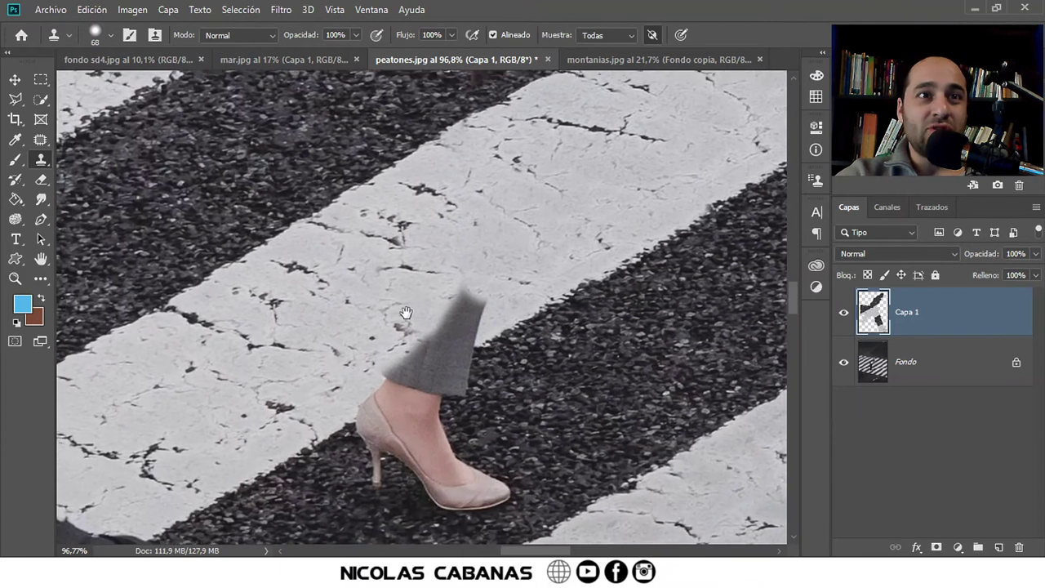
pyautogui.moveTo(349, 419)
pyautogui.mouseDown()
pyautogui.moveTo(476, 323)
pyautogui.moveTo(380, 367)
pyautogui.mouseUp()
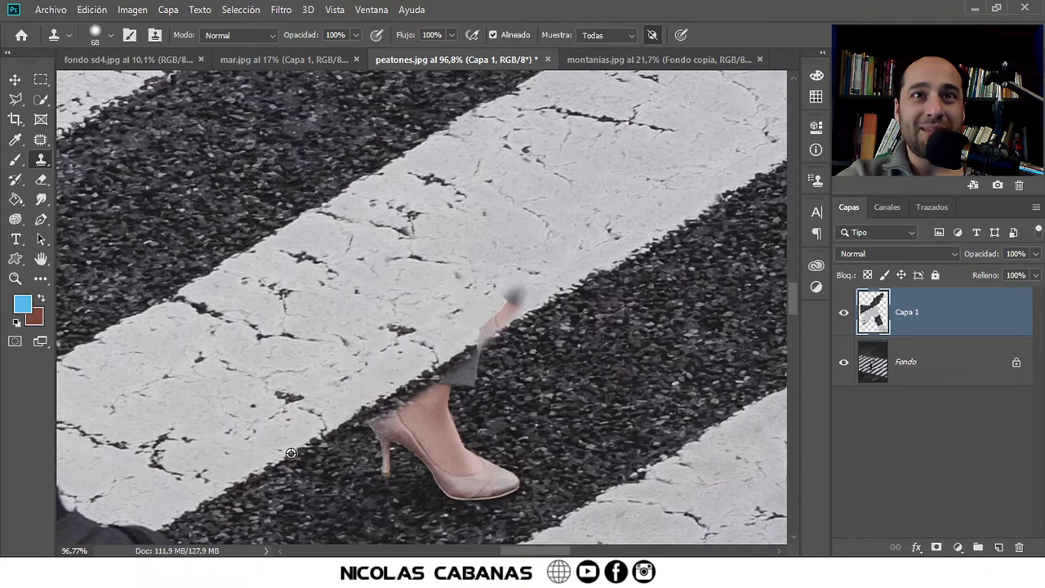
# Step: Clone asphalt over the leg remnant and pink high-heeled shoe, then view the whole woman
pyautogui.moveTo(489, 332)
pyautogui.mouseDown()
pyautogui.moveTo(478, 311)
pyautogui.moveTo(449, 406)
pyautogui.moveTo(531, 400)
pyautogui.mouseUp()
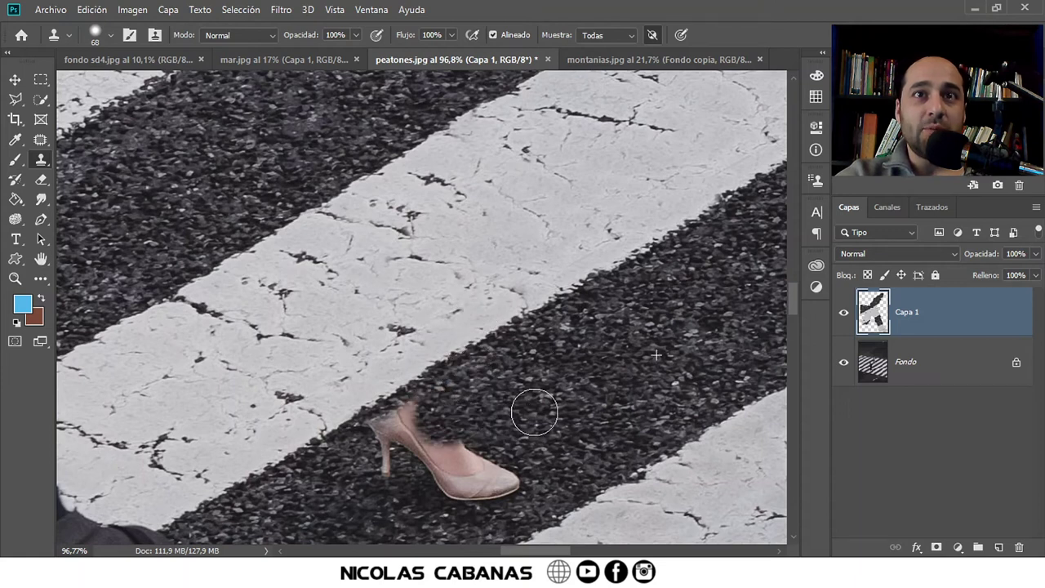
pyautogui.moveTo(413, 418)
pyautogui.mouseDown()
pyautogui.moveTo(387, 444)
pyautogui.moveTo(494, 475)
pyautogui.mouseUp()
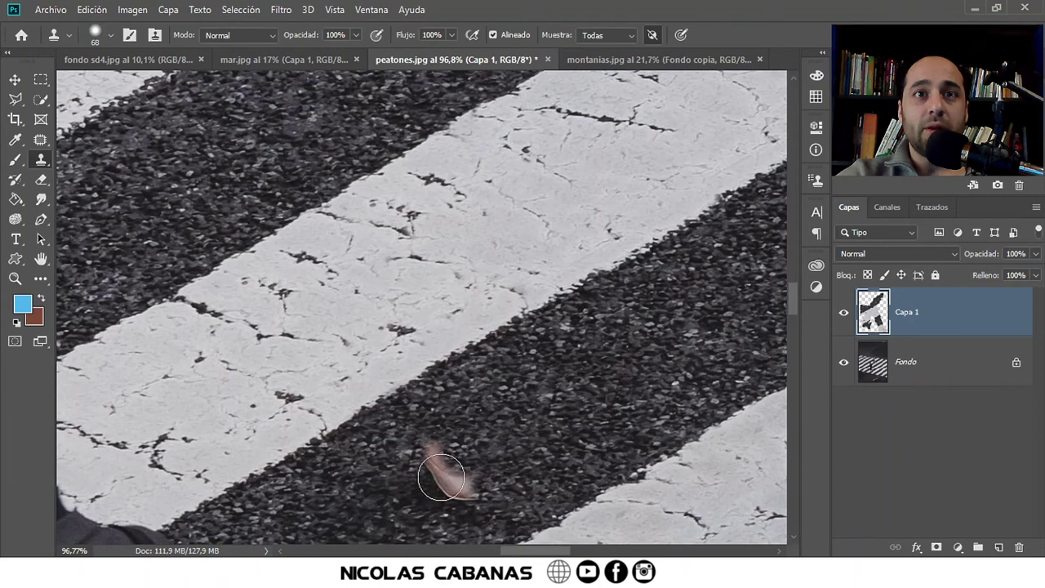
pyautogui.moveTo(440, 478); pyautogui.dragTo(392, 445)
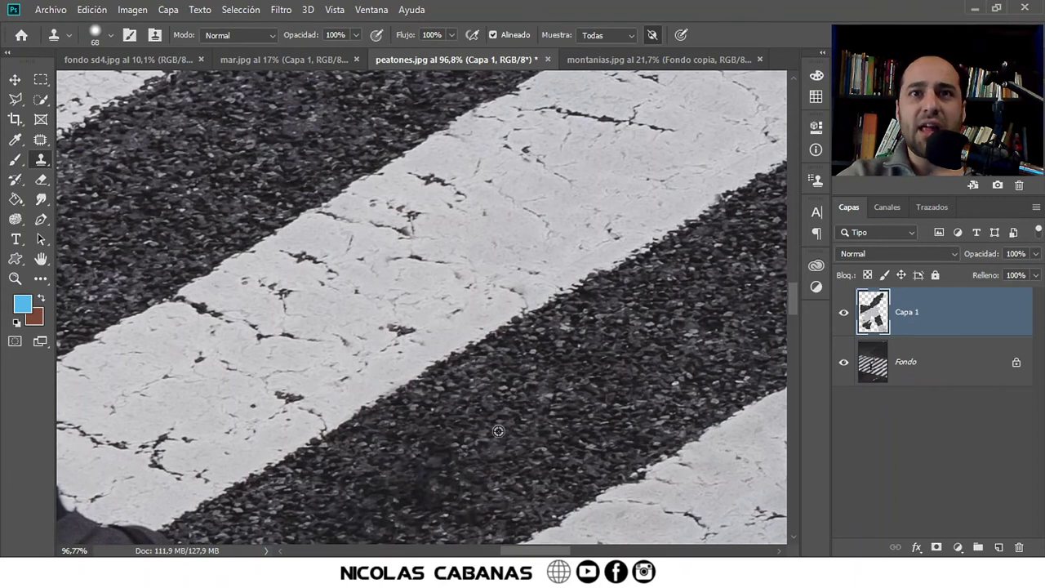
pyautogui.scroll(-2, 498, 431)
pyautogui.scroll(3, 436, 366)
pyautogui.moveTo(403, 331); pyautogui.dragTo(414, 454)
pyautogui.moveTo(296, 366); pyautogui.dragTo(509, 395)
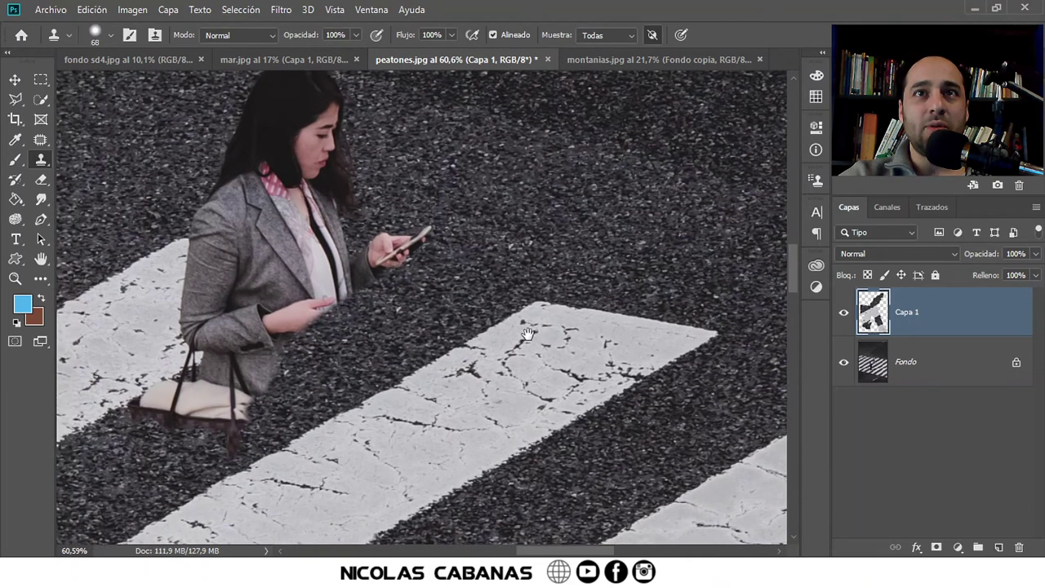
# Step: Clone white stripe texture over the woman's torso and asphalt over her face and head
pyautogui.moveTo(497, 327); pyautogui.dragTo(324, 251)
pyautogui.moveTo(594, 290)
pyautogui.mouseDown()
pyautogui.moveTo(282, 242)
pyautogui.moveTo(578, 338)
pyautogui.mouseUp()
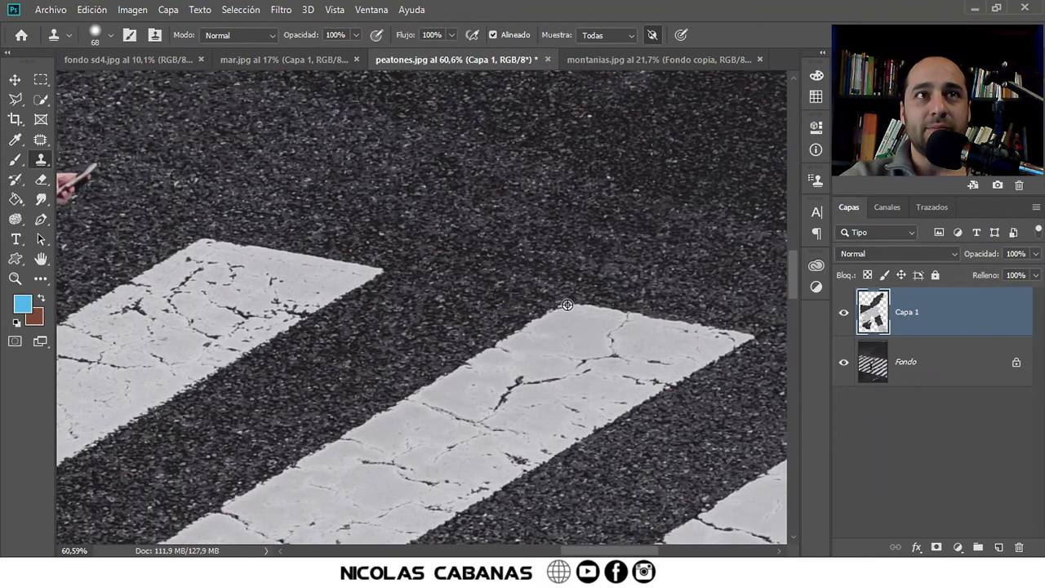
pyautogui.moveTo(425, 310); pyautogui.dragTo(873, 379)
pyautogui.moveTo(380, 321); pyautogui.dragTo(458, 338)
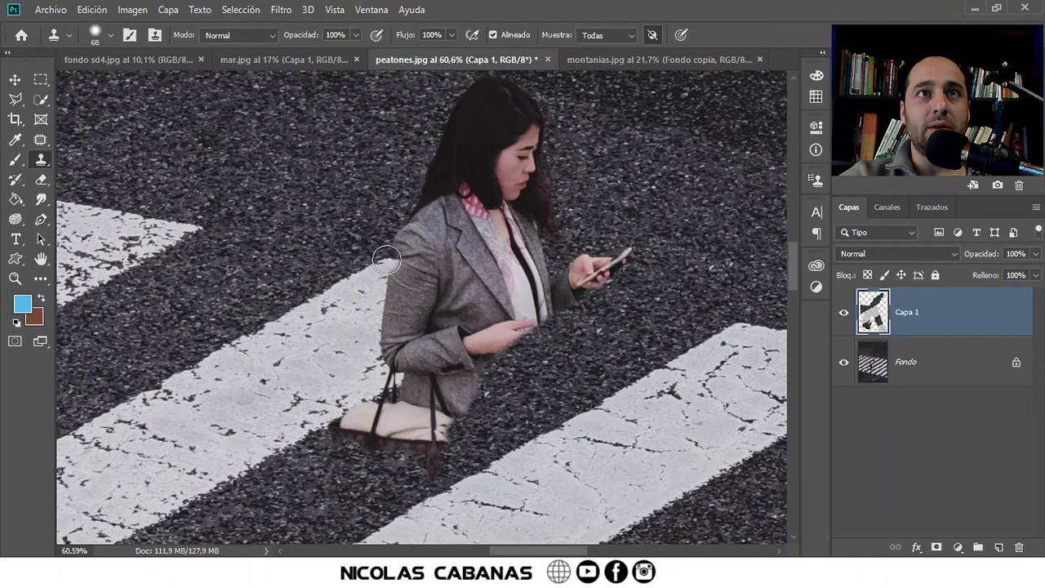
pyautogui.moveTo(387, 259)
pyautogui.mouseDown()
pyautogui.moveTo(519, 287)
pyautogui.moveTo(461, 222)
pyautogui.moveTo(465, 296)
pyautogui.moveTo(515, 292)
pyautogui.moveTo(422, 289)
pyautogui.moveTo(557, 276)
pyautogui.mouseUp()
pyautogui.moveTo(447, 246)
pyautogui.mouseDown()
pyautogui.moveTo(448, 327)
pyautogui.moveTo(462, 333)
pyautogui.moveTo(497, 315)
pyautogui.moveTo(315, 298)
pyautogui.moveTo(265, 280)
pyautogui.mouseUp()
pyautogui.moveTo(303, 252)
pyautogui.mouseDown()
pyautogui.moveTo(322, 254)
pyautogui.moveTo(261, 237)
pyautogui.mouseUp()
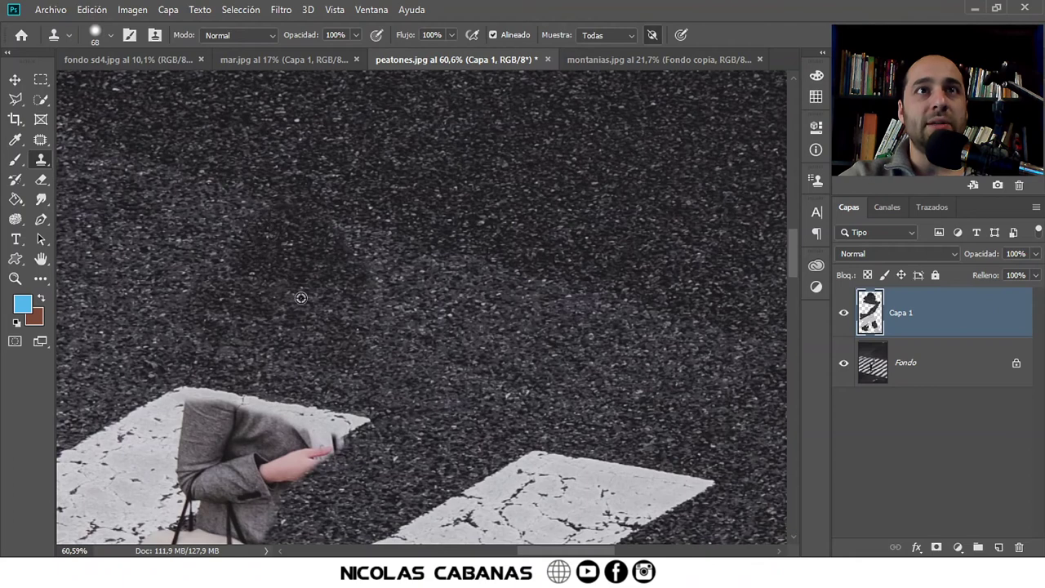
# Step: Blend the leftover dark patch at her head into the surrounding asphalt
pyautogui.scroll(-3, 325, 350)
pyautogui.scroll(2, 349, 313)
pyautogui.scroll(2, 350, 313)
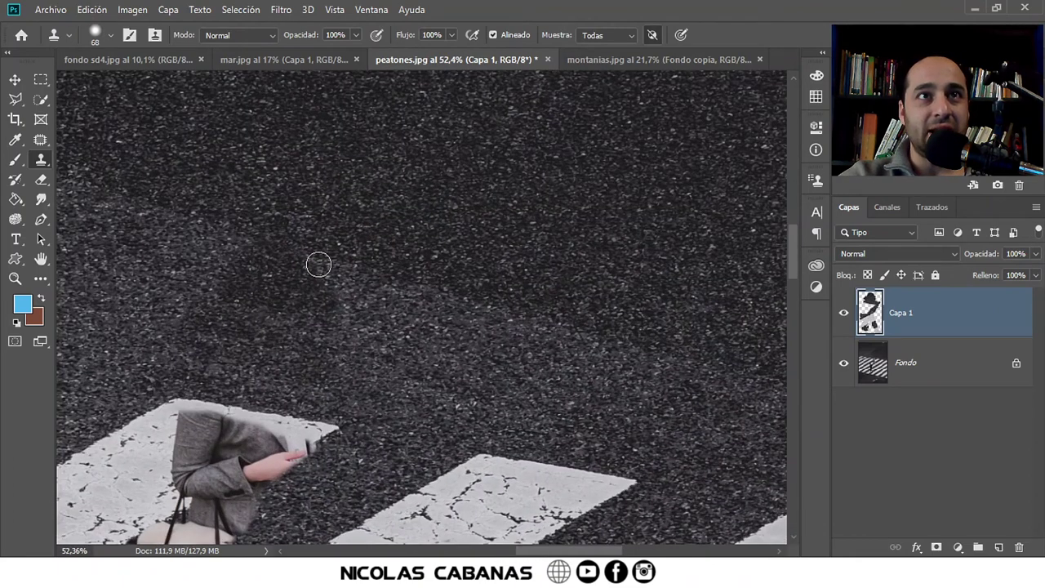
pyautogui.moveTo(308, 252)
pyautogui.mouseDown()
pyautogui.moveTo(253, 237)
pyautogui.moveTo(333, 286)
pyautogui.moveTo(304, 310)
pyautogui.mouseUp()
# Step: Cover her arm, lower body, bag and leg with asphalt, and the grey body with crosswalk texture
pyautogui.scroll(-1, 259, 322)
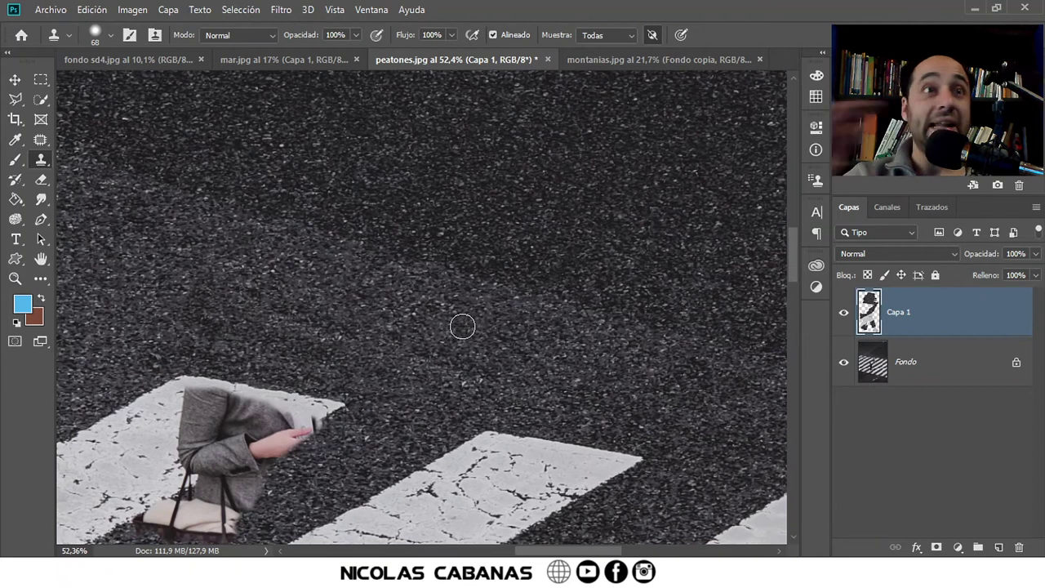
pyautogui.moveTo(280, 460)
pyautogui.mouseDown()
pyautogui.moveTo(368, 347)
pyautogui.moveTo(365, 327)
pyautogui.moveTo(496, 311)
pyautogui.mouseUp()
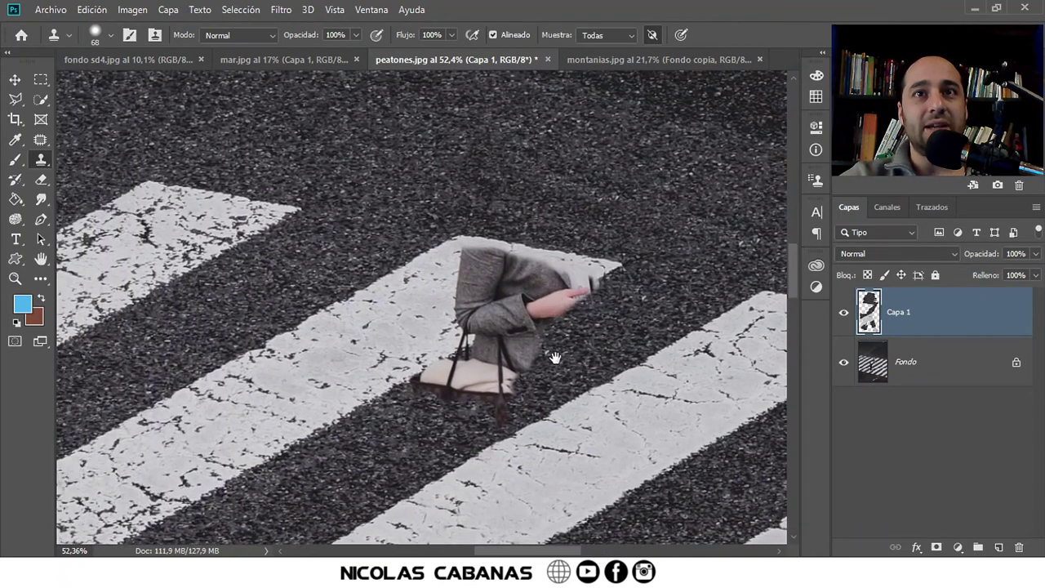
pyautogui.moveTo(554, 357); pyautogui.dragTo(344, 311)
pyautogui.moveTo(649, 404)
pyautogui.mouseDown()
pyautogui.moveTo(567, 299)
pyautogui.moveTo(319, 319)
pyautogui.mouseUp()
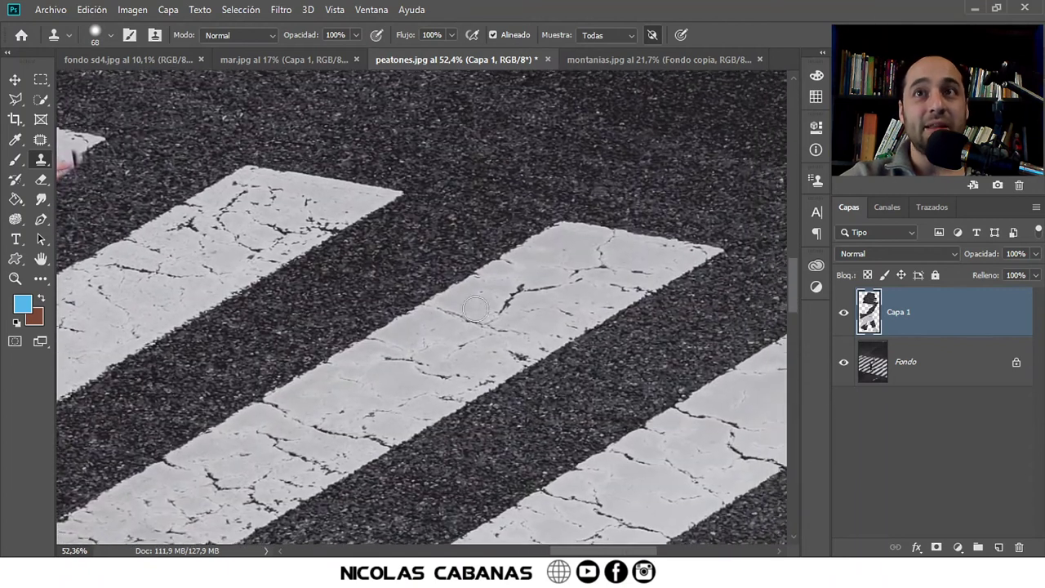
pyautogui.hscroll(2, 476, 308)
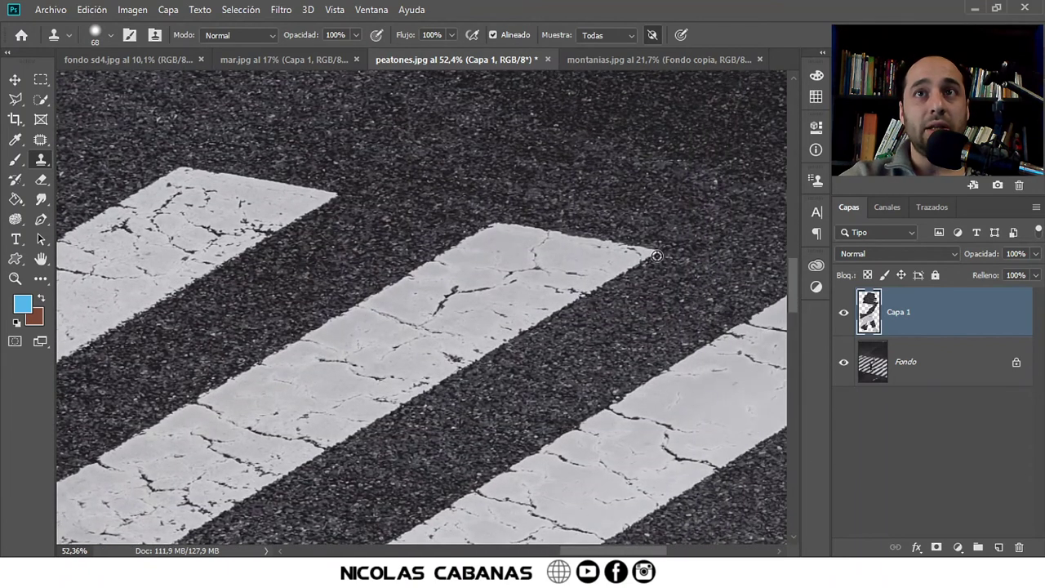
pyautogui.moveTo(265, 271); pyautogui.dragTo(489, 310)
pyautogui.moveTo(229, 245); pyautogui.dragTo(361, 291)
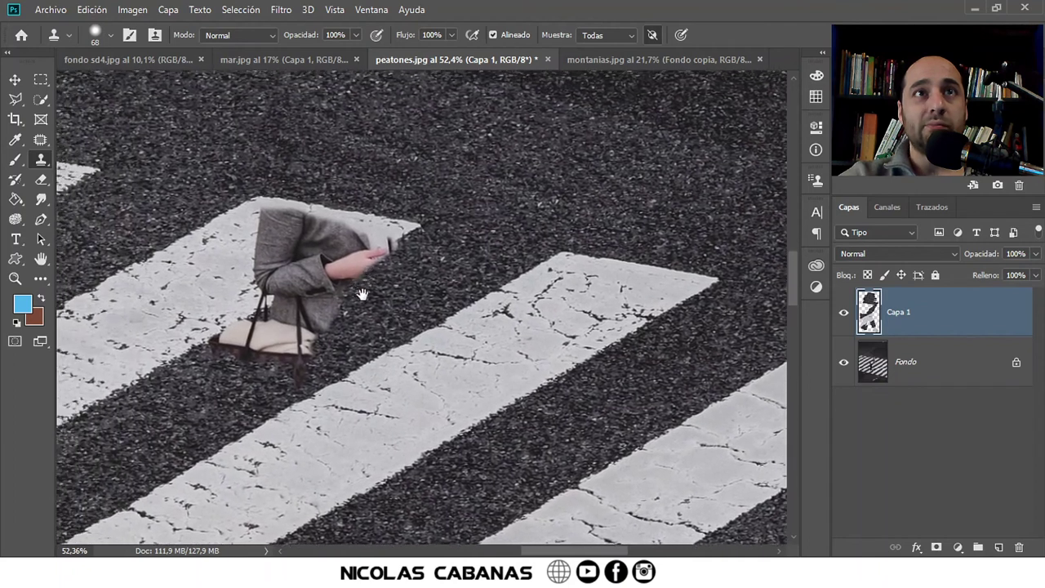
pyautogui.moveTo(441, 260); pyautogui.dragTo(443, 308)
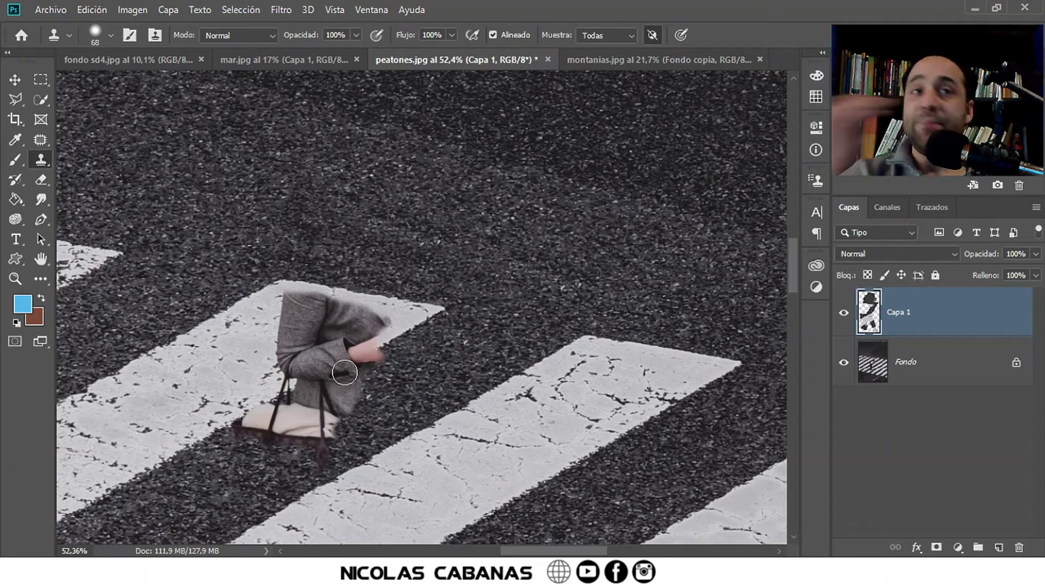
pyautogui.moveTo(344, 371); pyautogui.dragTo(358, 351)
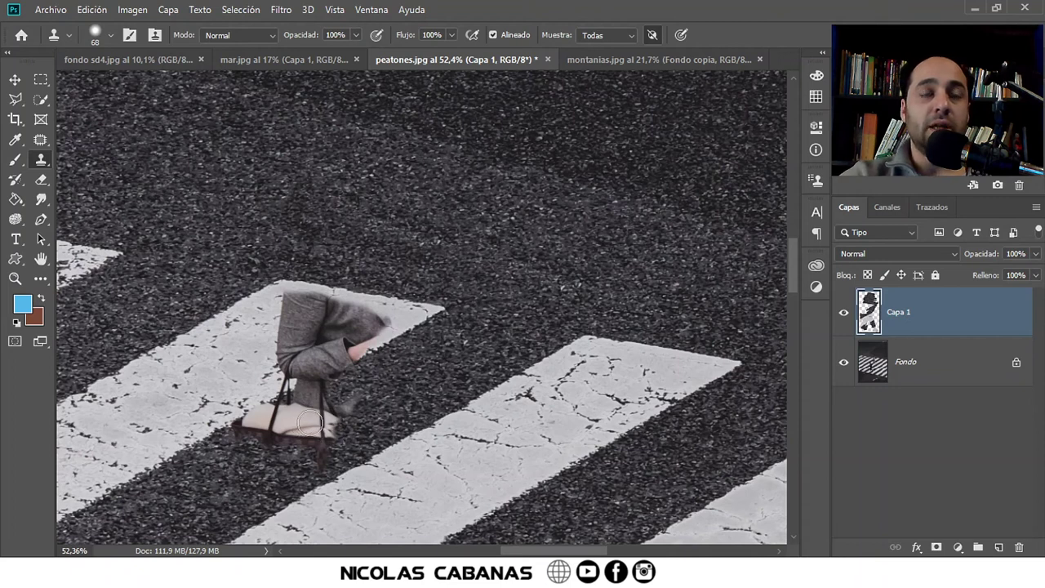
pyautogui.moveTo(293, 400)
pyautogui.mouseDown()
pyautogui.moveTo(396, 406)
pyautogui.moveTo(353, 409)
pyautogui.moveTo(383, 428)
pyautogui.mouseUp()
pyautogui.moveTo(474, 321)
pyautogui.mouseDown()
pyautogui.moveTo(409, 302)
pyautogui.moveTo(408, 317)
pyautogui.moveTo(450, 333)
pyautogui.mouseUp()
pyautogui.moveTo(369, 326); pyautogui.dragTo(364, 363)
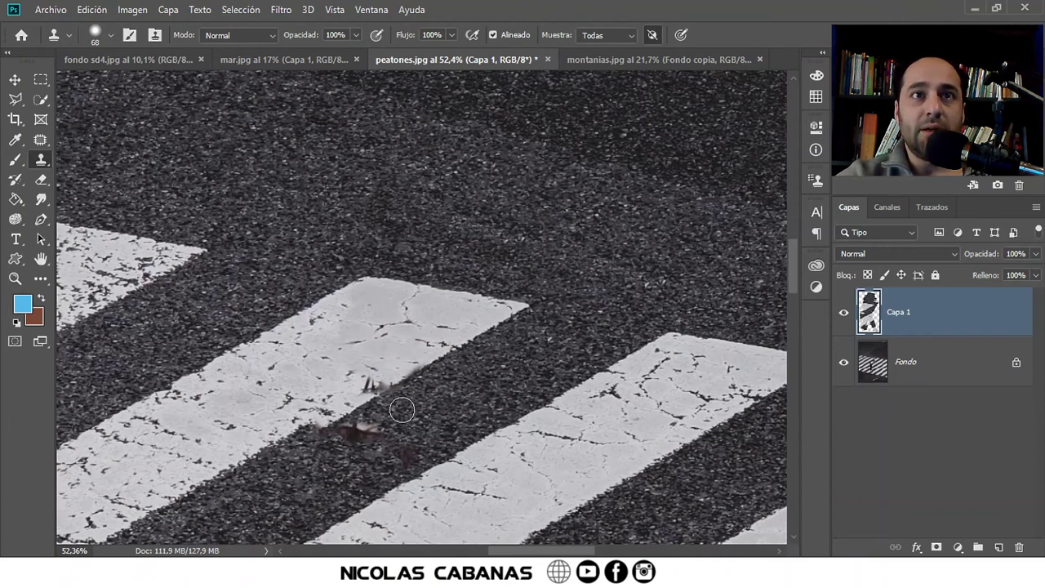
# Step: Clone asphalt over the dark traces along the crosswalk stripe's edge
pyautogui.scroll(-2, 402, 409)
pyautogui.scroll(-1, 366, 329)
pyautogui.moveTo(262, 349); pyautogui.dragTo(359, 300)
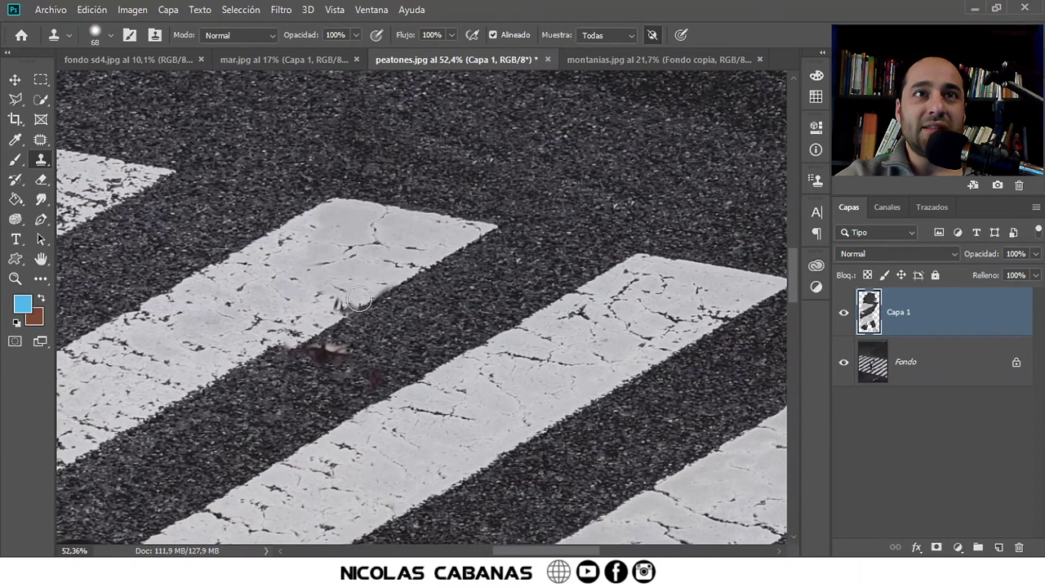
pyautogui.moveTo(234, 362); pyautogui.dragTo(564, 285)
pyautogui.moveTo(321, 366); pyautogui.dragTo(463, 336)
pyautogui.moveTo(228, 244); pyautogui.dragTo(241, 288)
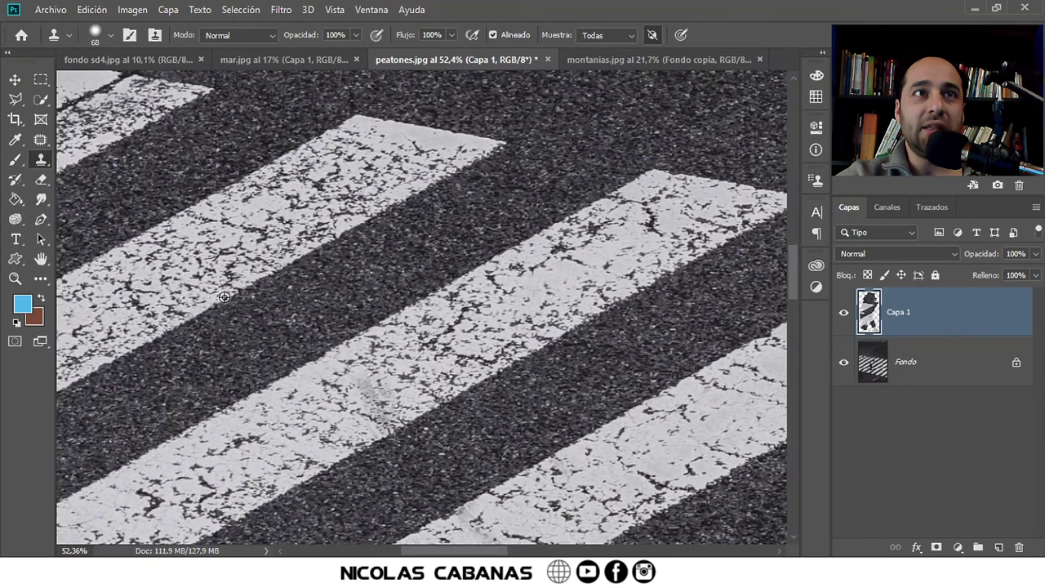
# Step: Cover the last dark and reddish remnants with asphalt, then zoom out to 24.8% to check
pyautogui.moveTo(472, 373); pyautogui.dragTo(414, 373)
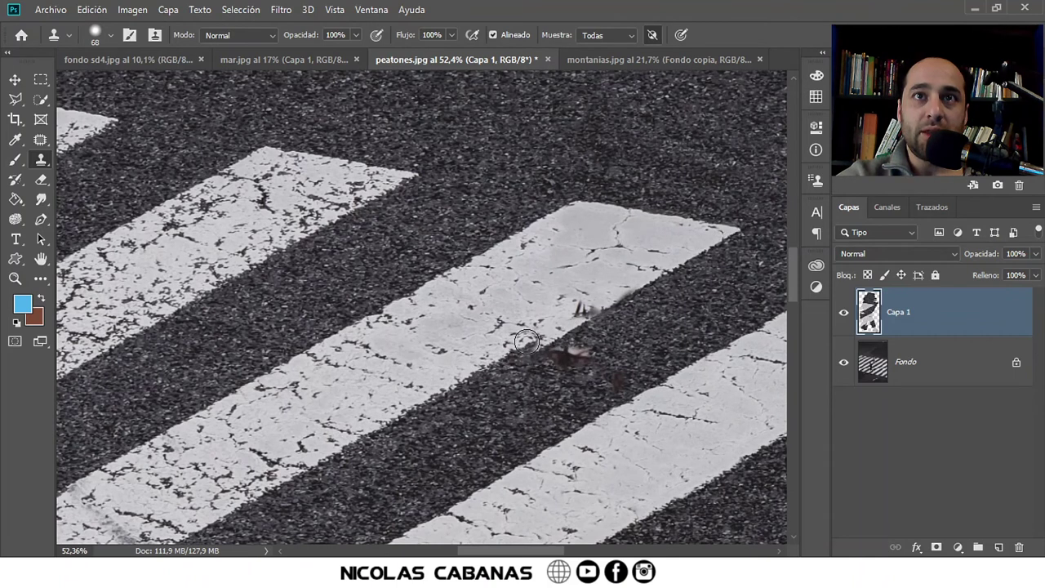
pyautogui.moveTo(571, 322); pyautogui.dragTo(572, 351)
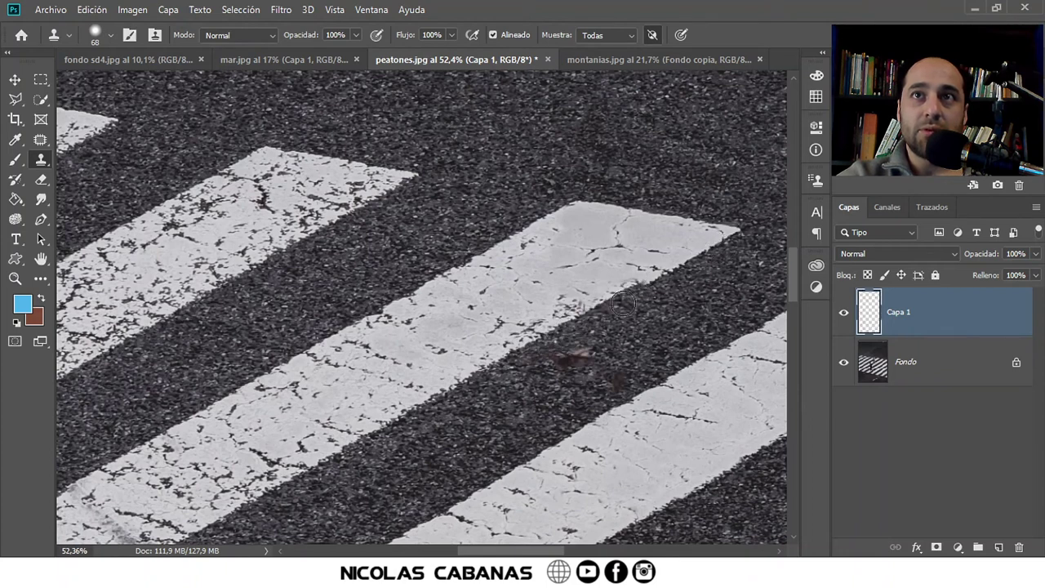
pyautogui.moveTo(625, 304); pyautogui.dragTo(650, 281)
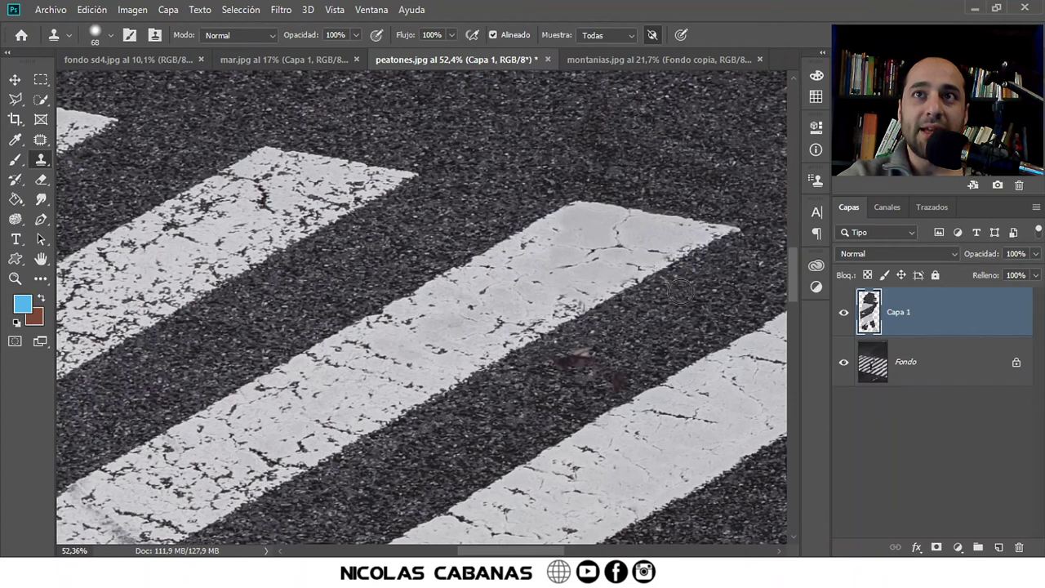
pyautogui.moveTo(562, 349); pyautogui.dragTo(583, 355)
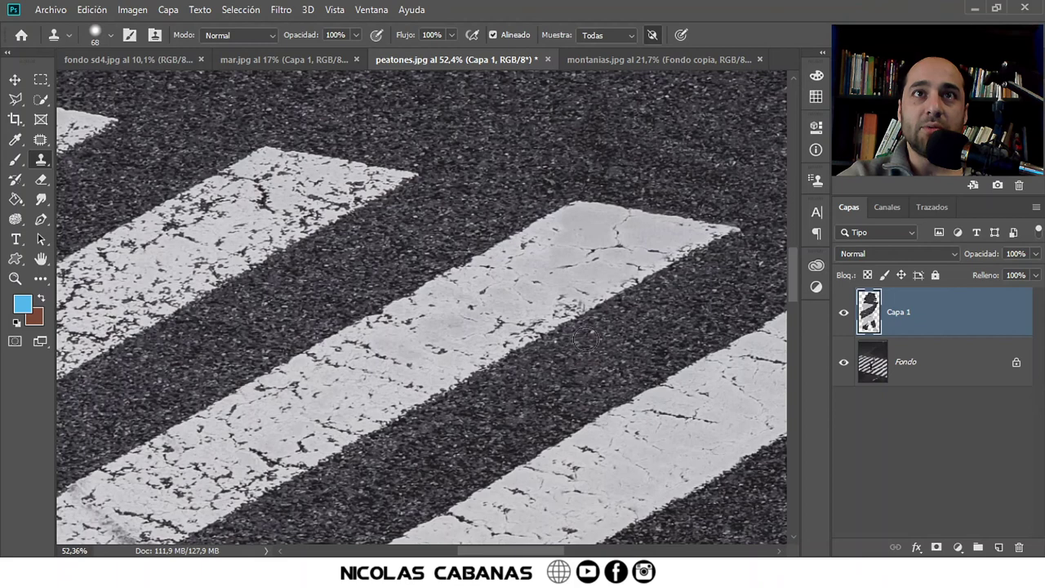
pyautogui.scroll(-2, 531, 367)
pyautogui.scroll(-2, 485, 416)
pyautogui.moveTo(314, 456); pyautogui.dragTo(297, 333)
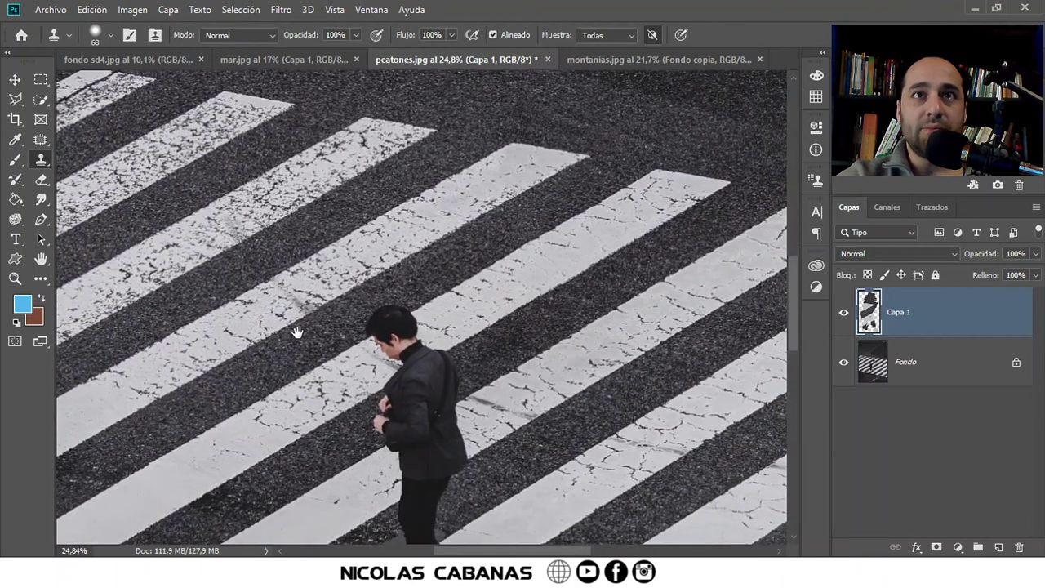
pyautogui.moveTo(477, 313); pyautogui.dragTo(378, 333)
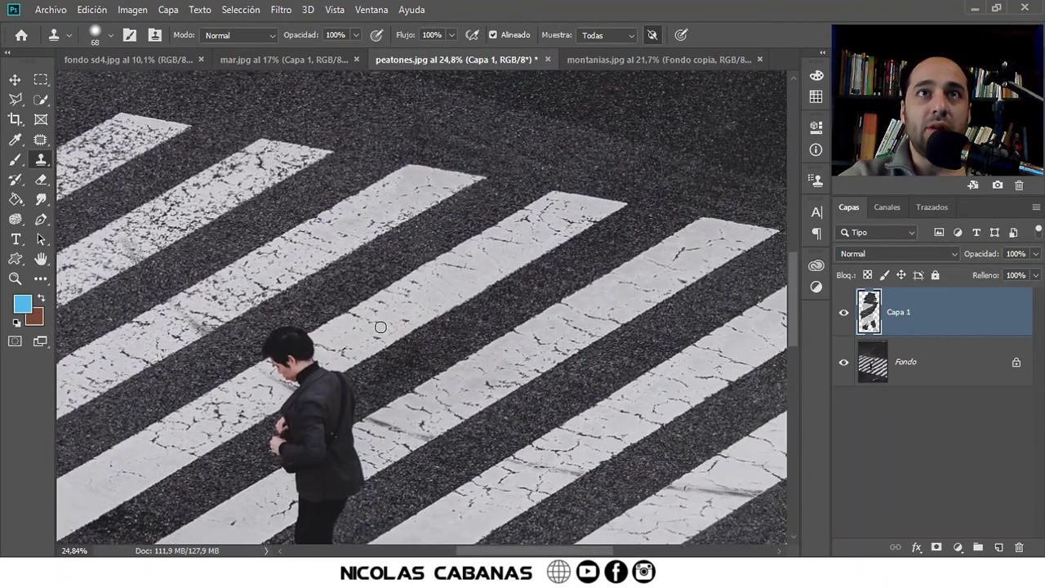
pyautogui.scroll(-1, 359, 360)
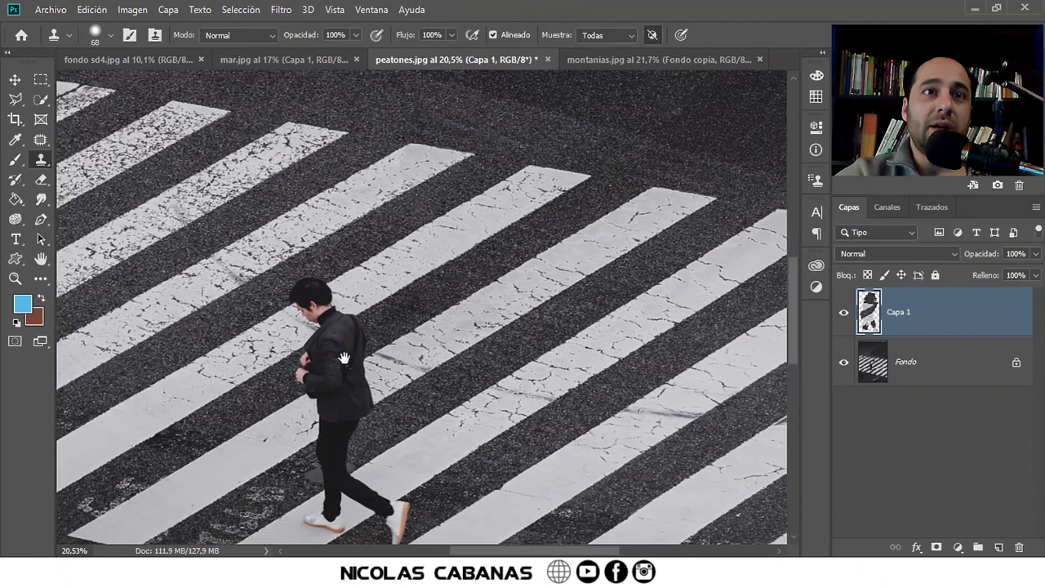
pyautogui.scroll(-2, 347, 363)
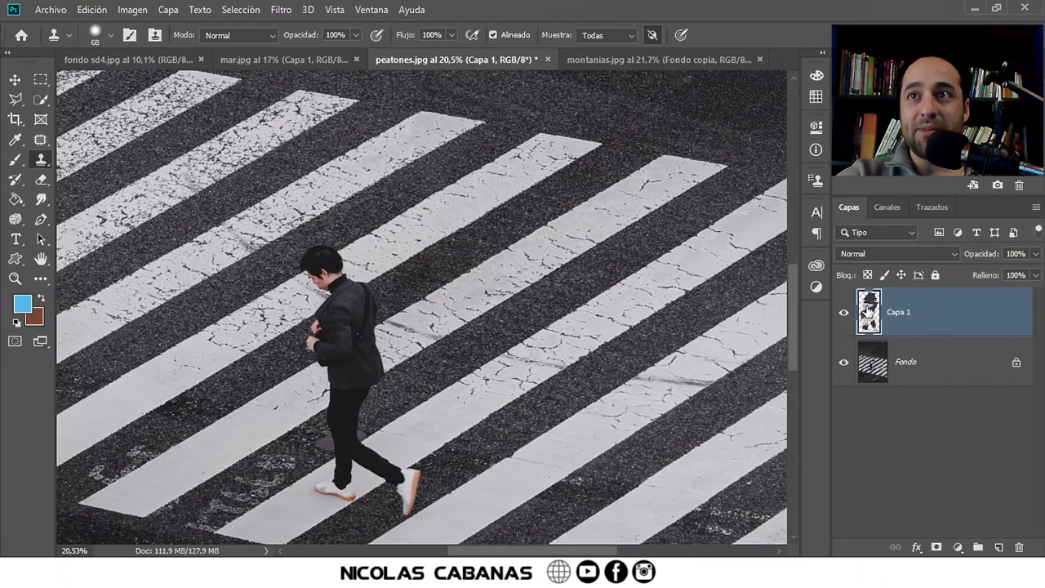
pyautogui.click(844, 315)
pyautogui.click(840, 316)
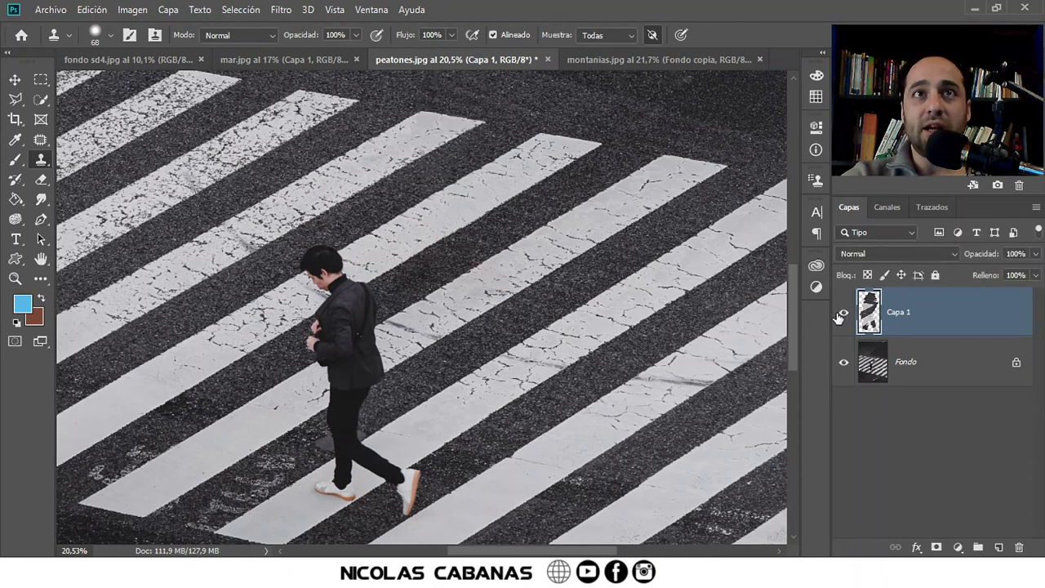
pyautogui.click(841, 316)
pyautogui.scroll(2, 517, 168)
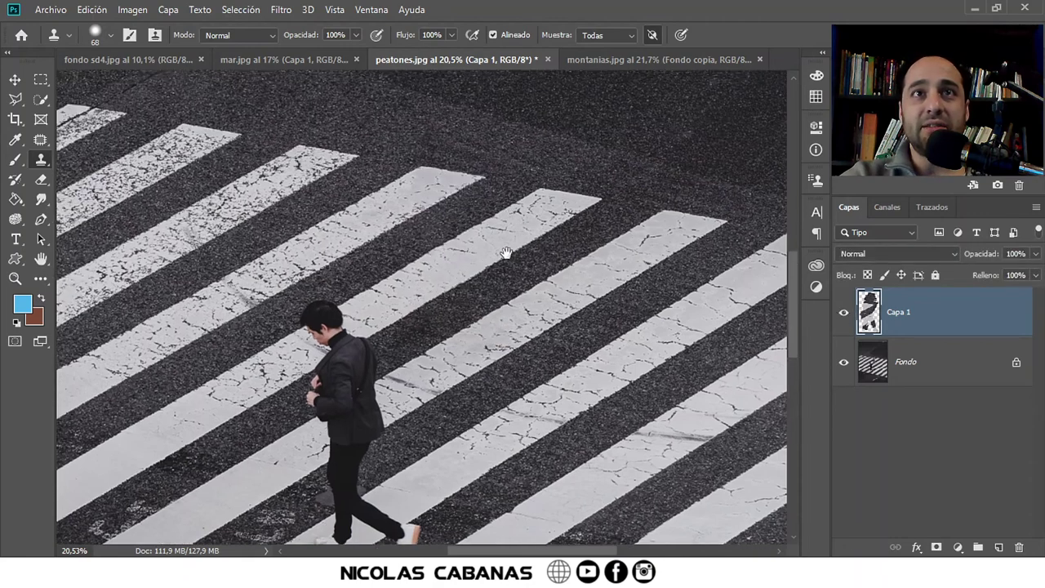
pyautogui.press('z')
pyautogui.moveTo(510, 335); pyautogui.dragTo(668, 366)
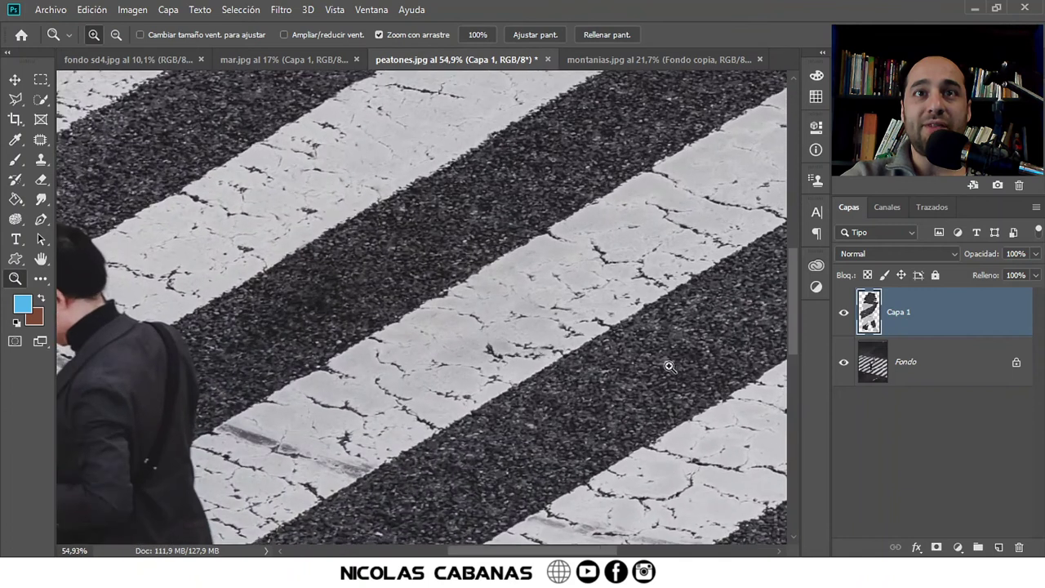
# Step: Toggle Capa 1 off and on to compare, then zoom in on a cracked stripe
pyautogui.click(843, 313)
pyautogui.click(843, 316)
pyautogui.moveTo(518, 372); pyautogui.dragTo(585, 376)
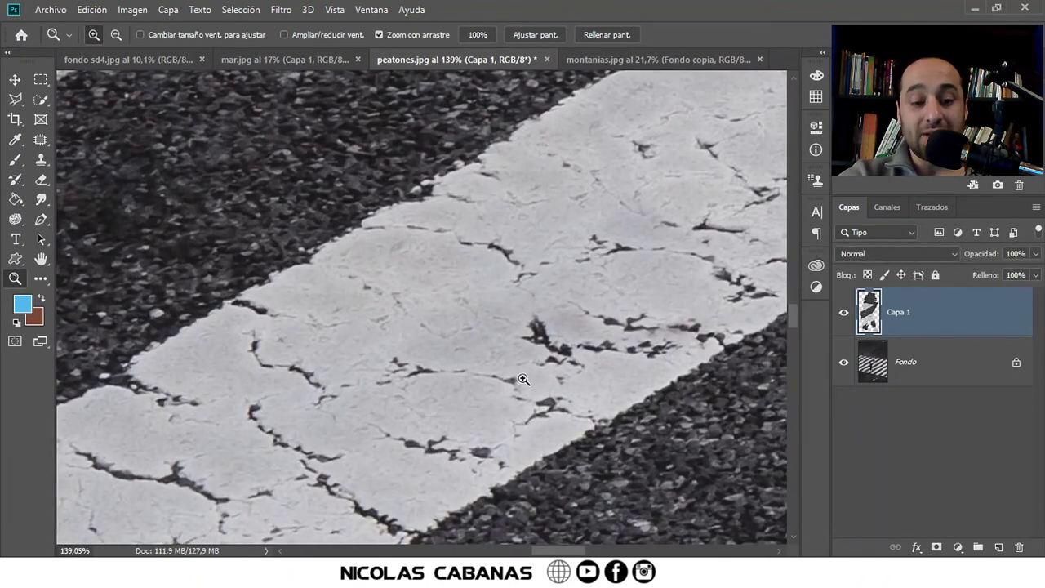
# Step: Clone clean stripe paint over the cracks on Capa 1 with the Clone Stamp
pyautogui.press('s')
pyautogui.keyDown('alt'); pyautogui.click(304, 453); pyautogui.keyUp('alt')
pyautogui.moveTo(539, 325)
pyautogui.mouseDown()
pyautogui.moveTo(559, 322)
pyautogui.moveTo(612, 373)
pyautogui.moveTo(531, 303)
pyautogui.moveTo(571, 292)
pyautogui.mouseUp()
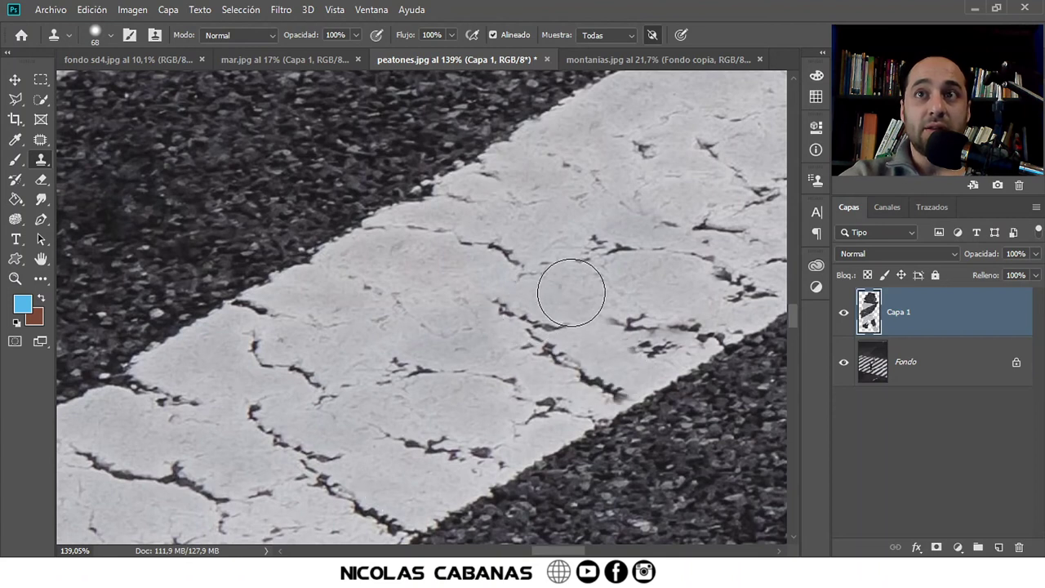
pyautogui.moveTo(441, 368); pyautogui.dragTo(407, 341)
pyautogui.click(535, 275)
pyautogui.moveTo(532, 292); pyautogui.dragTo(523, 275)
# Step: Scroll and pan to review more of the crosswalk stripes
pyautogui.scroll(-3, 303, 375)
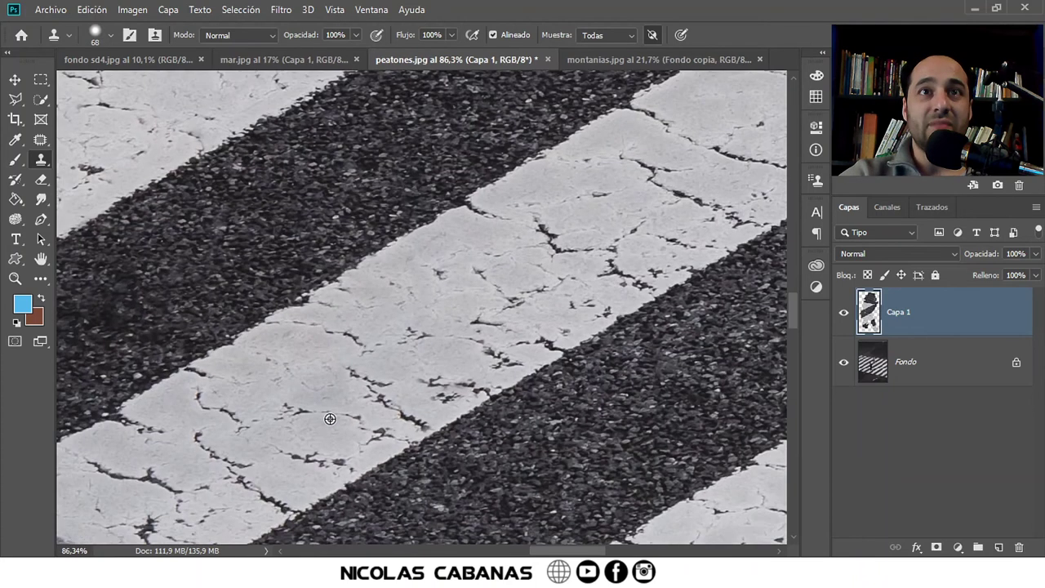
pyautogui.moveTo(270, 431)
pyautogui.mouseDown()
pyautogui.moveTo(536, 341)
pyautogui.moveTo(435, 422)
pyautogui.mouseUp()
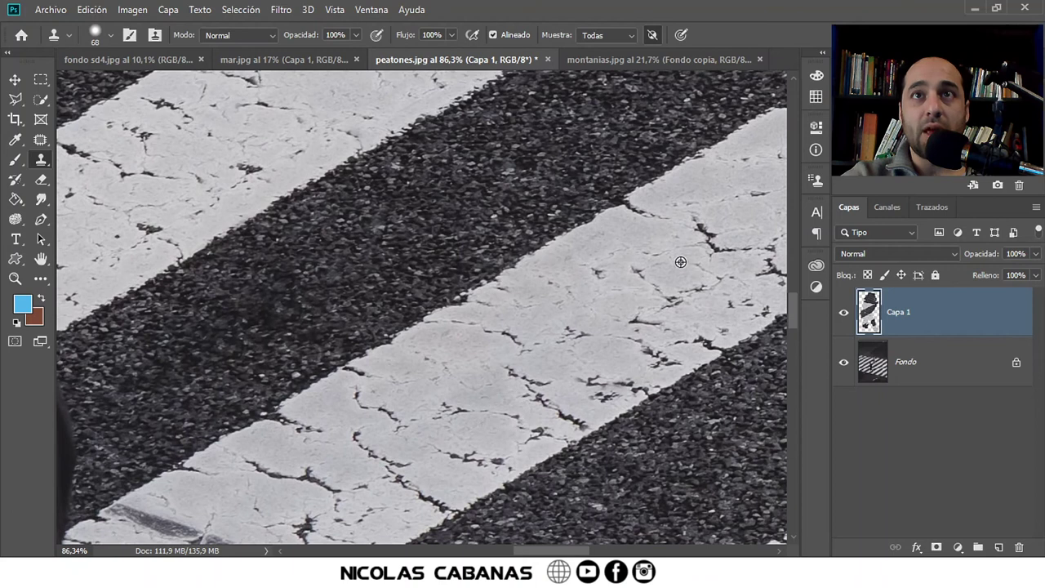
pyautogui.scroll(1, 675, 229)
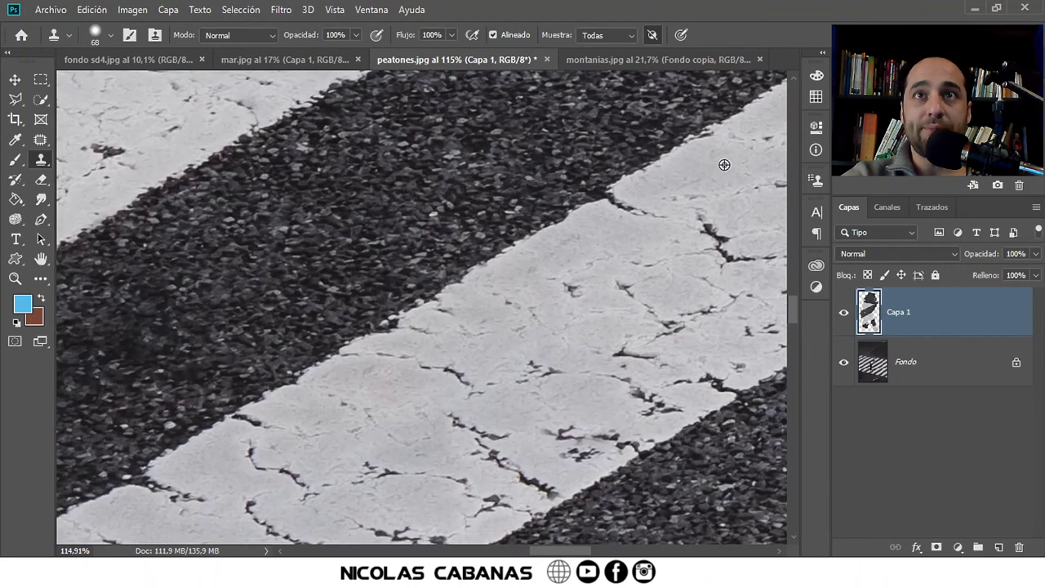
pyautogui.scroll(-2, 432, 388)
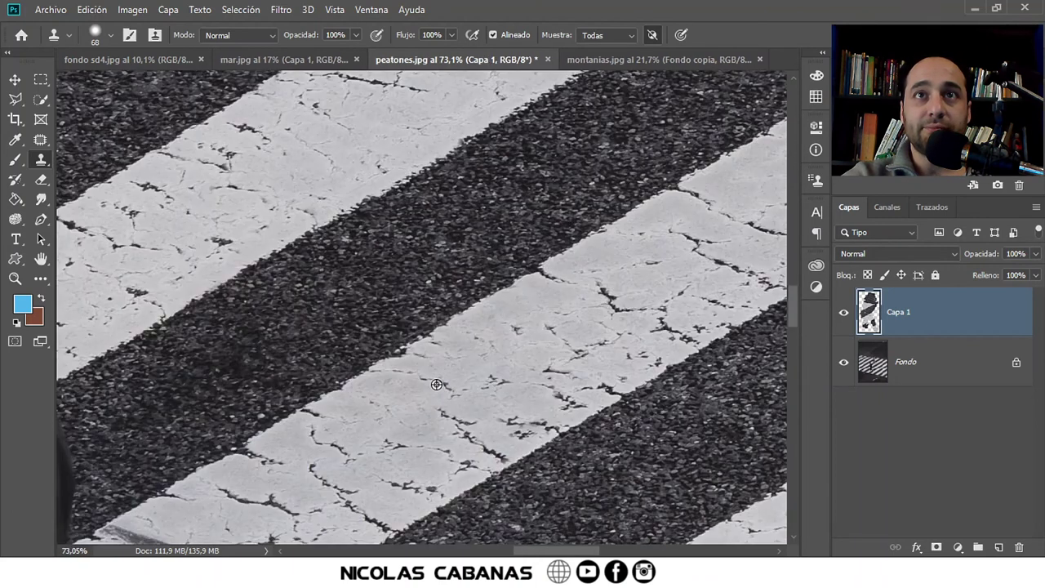
pyautogui.scroll(-1, 437, 383)
pyautogui.scroll(-1, 448, 396)
pyautogui.scroll(-1, 466, 397)
pyautogui.scroll(-1, 488, 428)
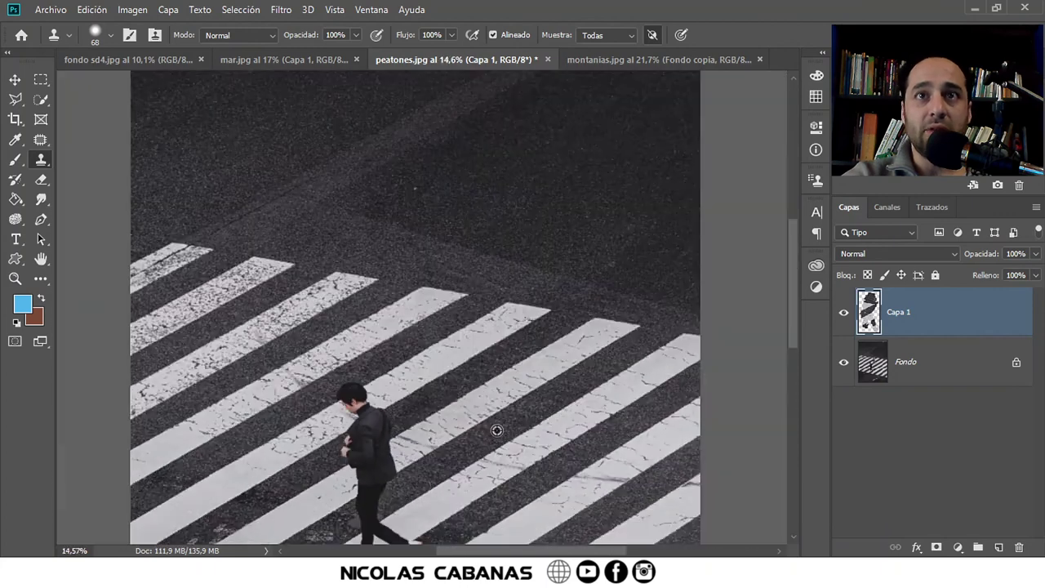
pyautogui.scroll(-1, 496, 430)
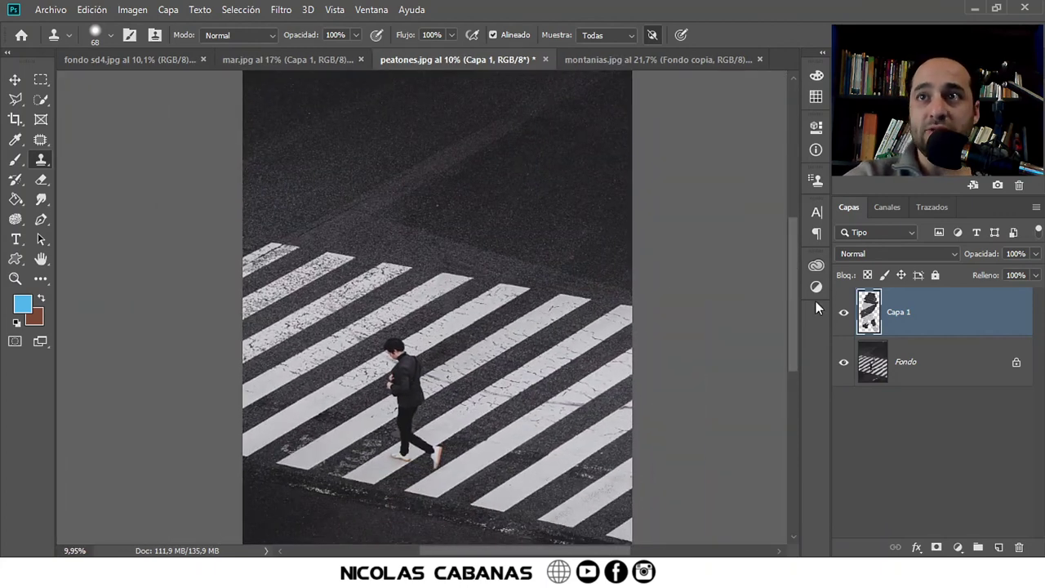
pyautogui.click(848, 316)
pyautogui.click(845, 314)
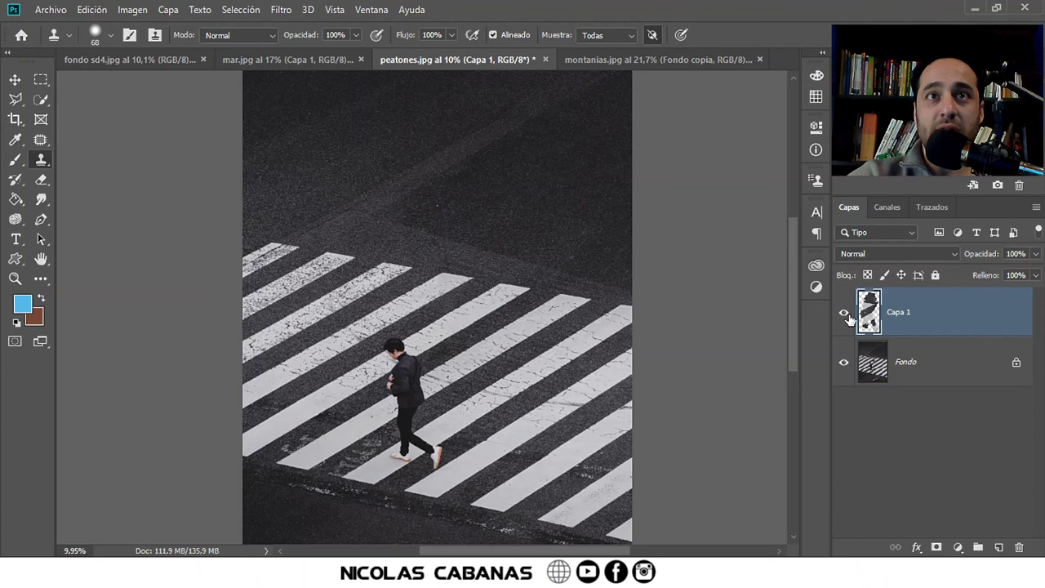
pyautogui.click(845, 314)
pyautogui.click(845, 314)
pyautogui.click(845, 314)
pyautogui.click(846, 316)
pyautogui.click(846, 316)
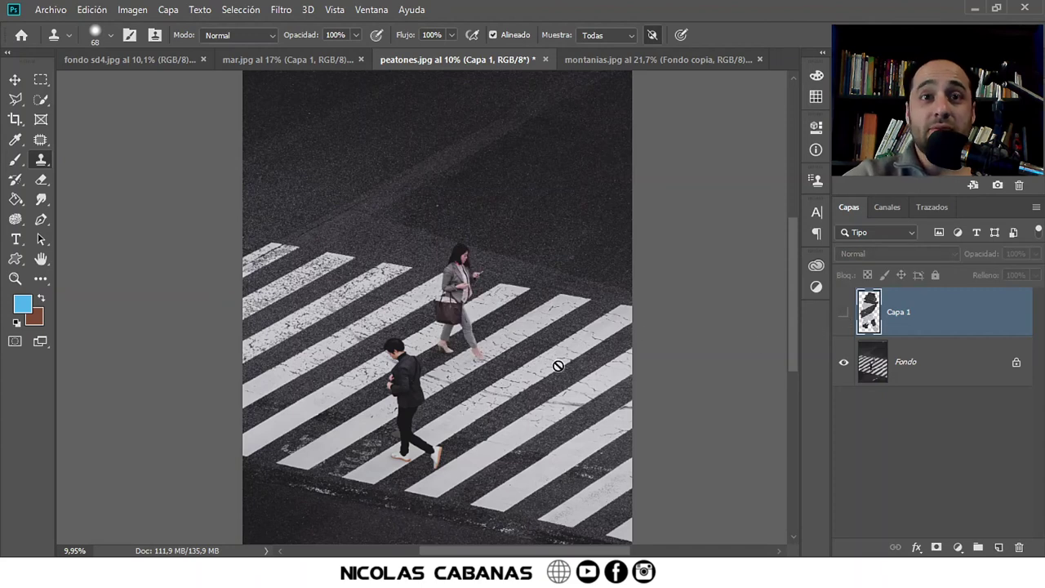
pyautogui.press('z')
pyautogui.moveTo(559, 365); pyautogui.dragTo(420, 405)
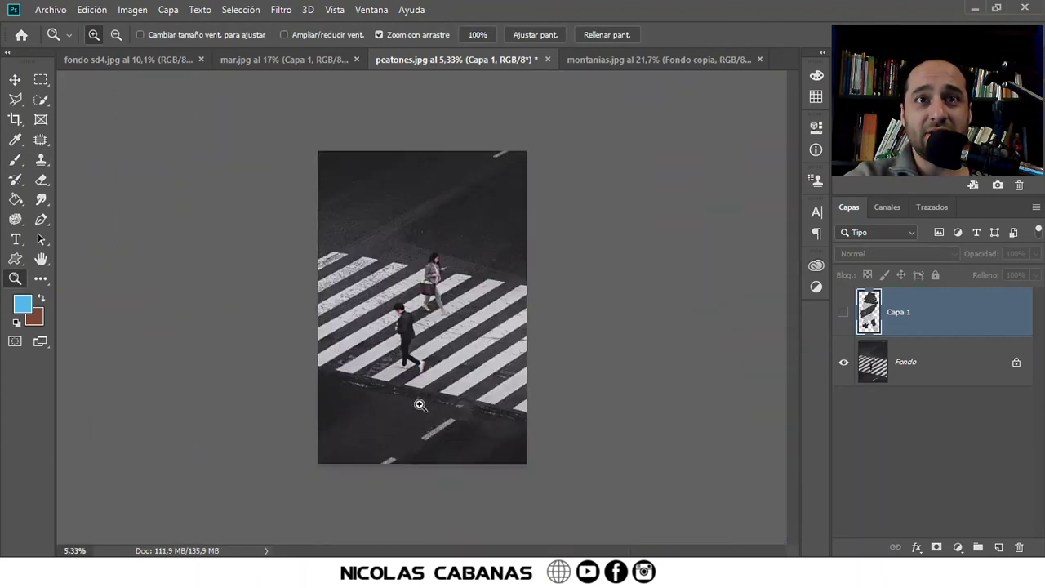
pyautogui.moveTo(454, 328); pyautogui.dragTo(490, 298)
pyautogui.click(845, 311)
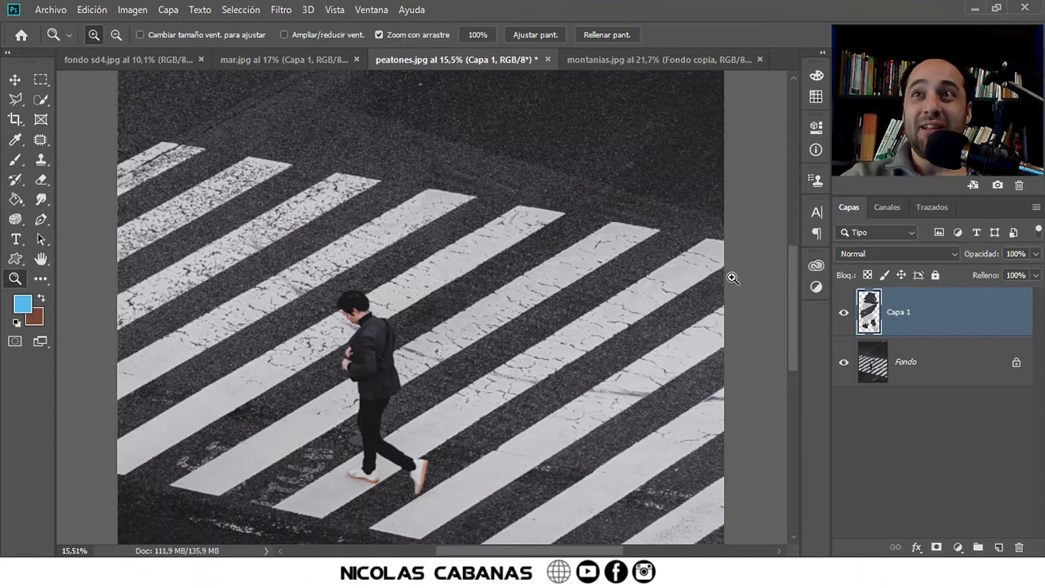
pyautogui.click(814, 181)
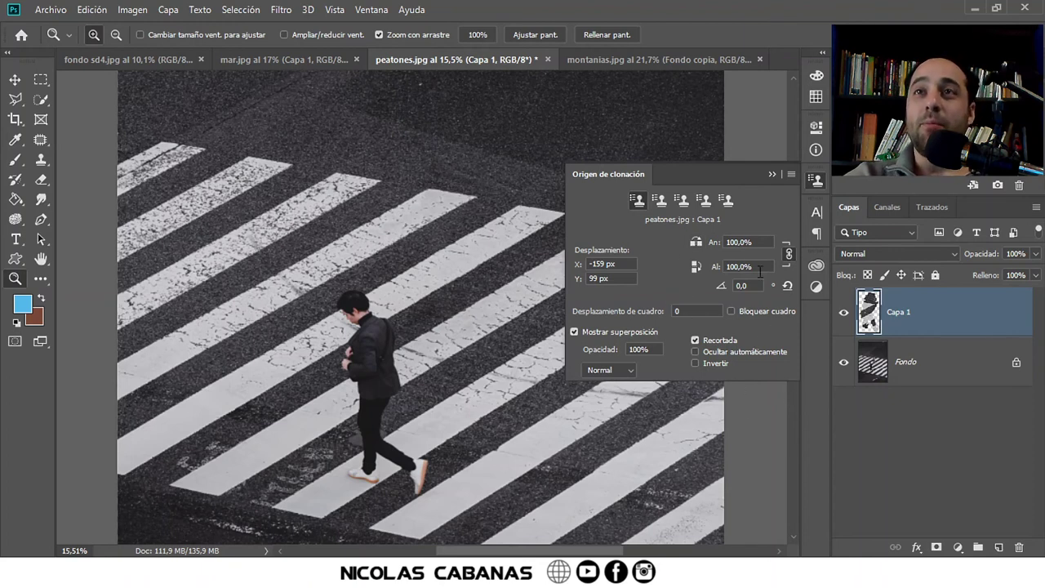
pyautogui.click(771, 175)
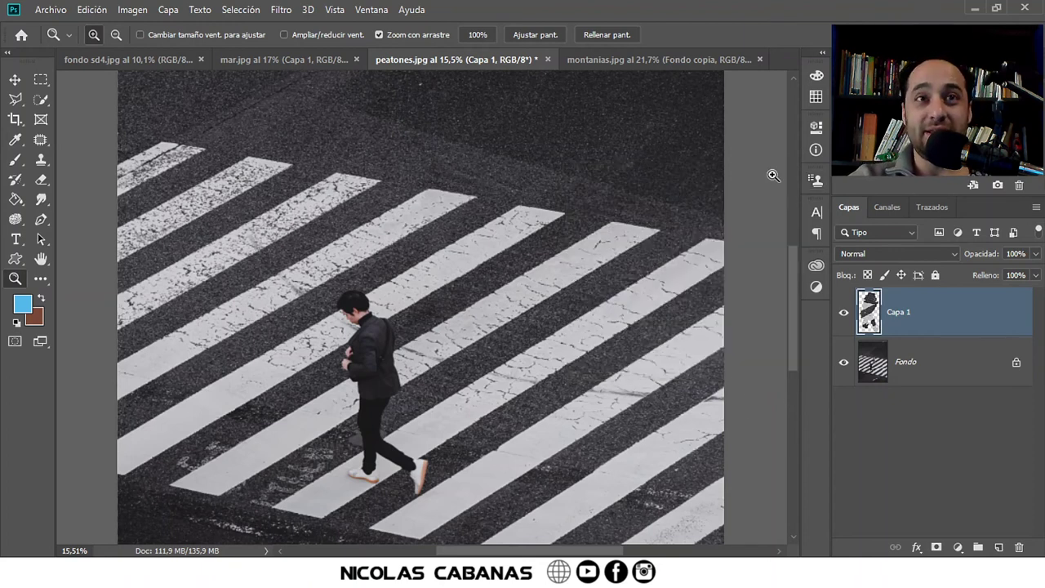
pyautogui.moveTo(522, 297); pyautogui.dragTo(482, 295)
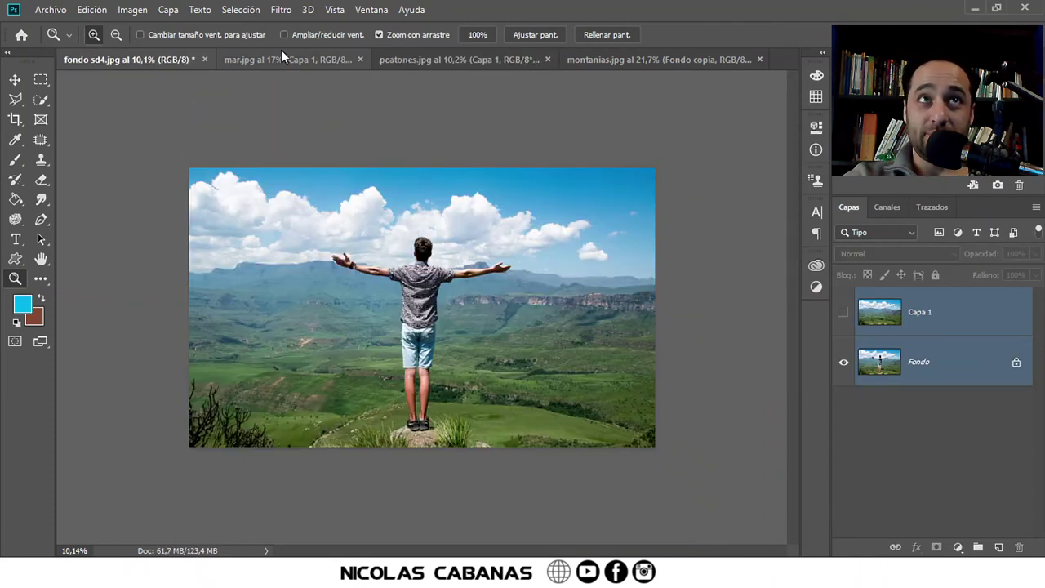
# Step: Toggle top layers in mar.jpg, fondo sd4.jpg and montanias.jpg, then return to peatones.jpg zoomed out
pyautogui.click(283, 54)
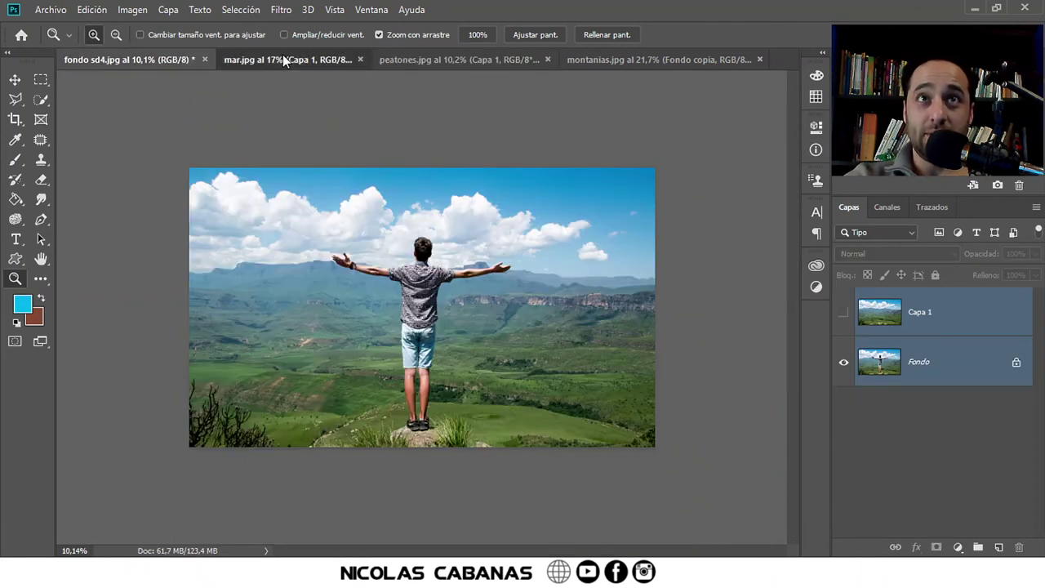
pyautogui.click(843, 312)
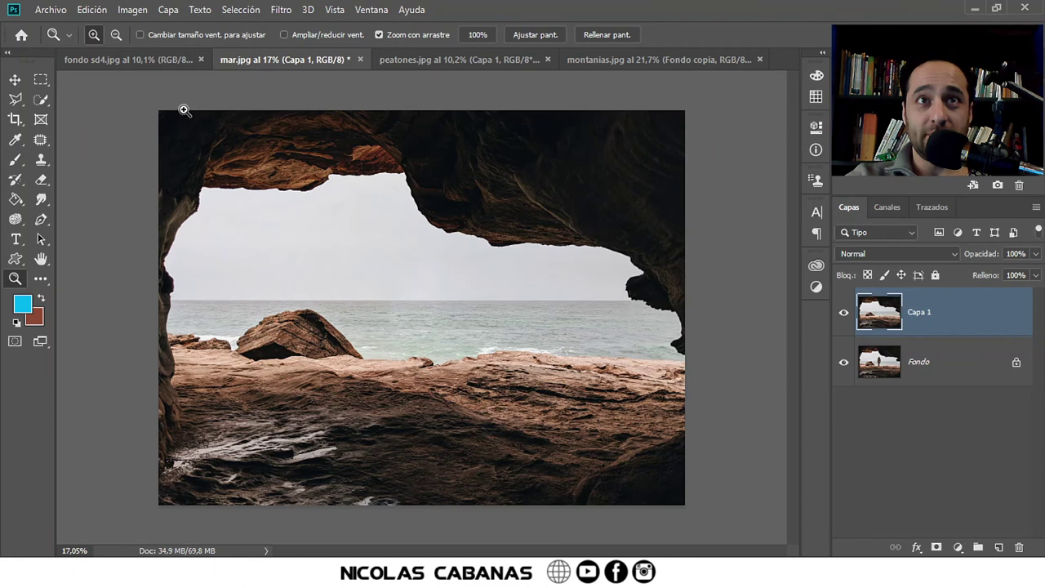
pyautogui.click(176, 61)
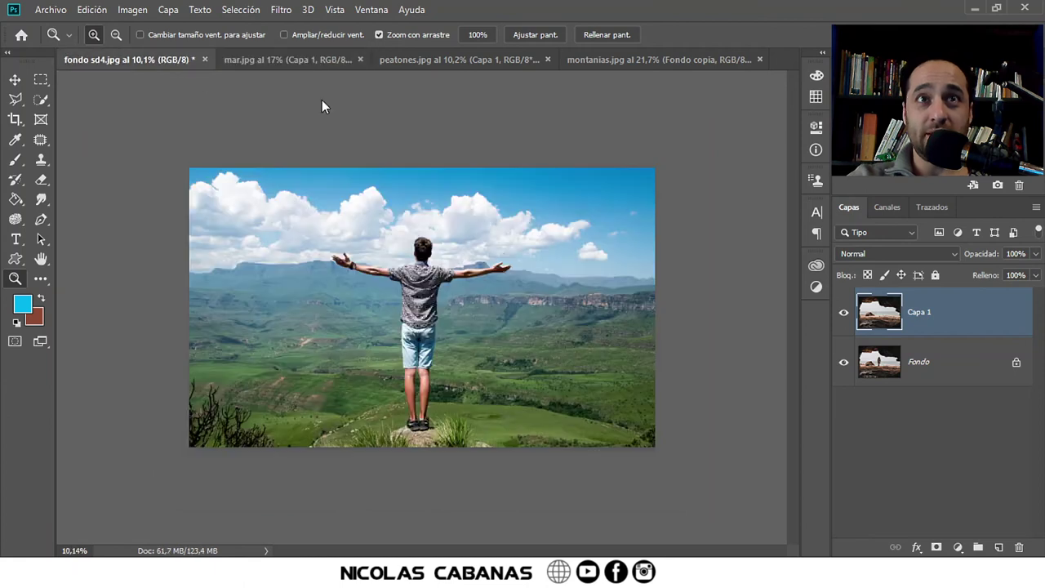
pyautogui.click(842, 313)
pyautogui.click(607, 61)
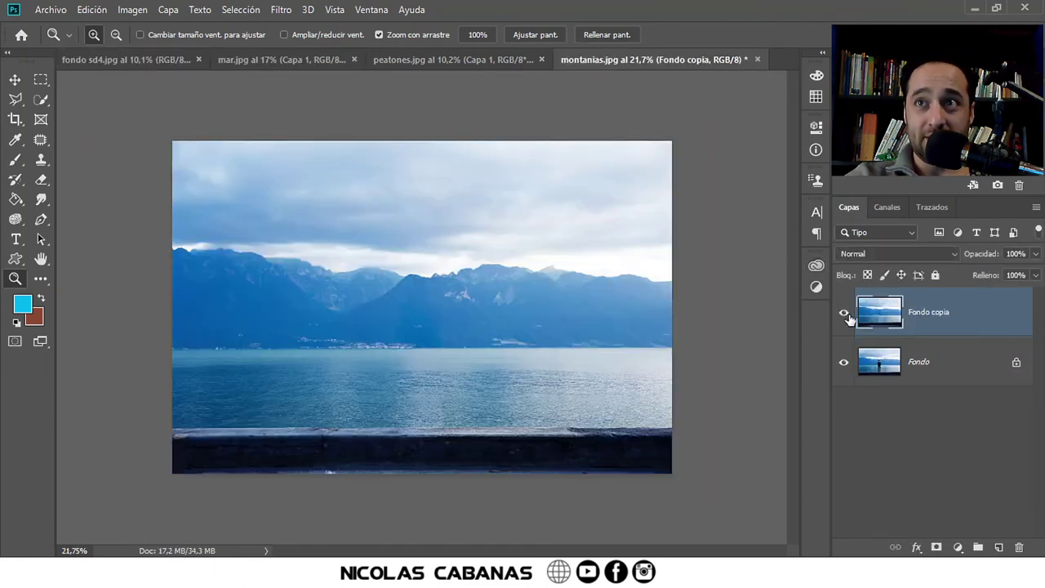
pyautogui.click(843, 313)
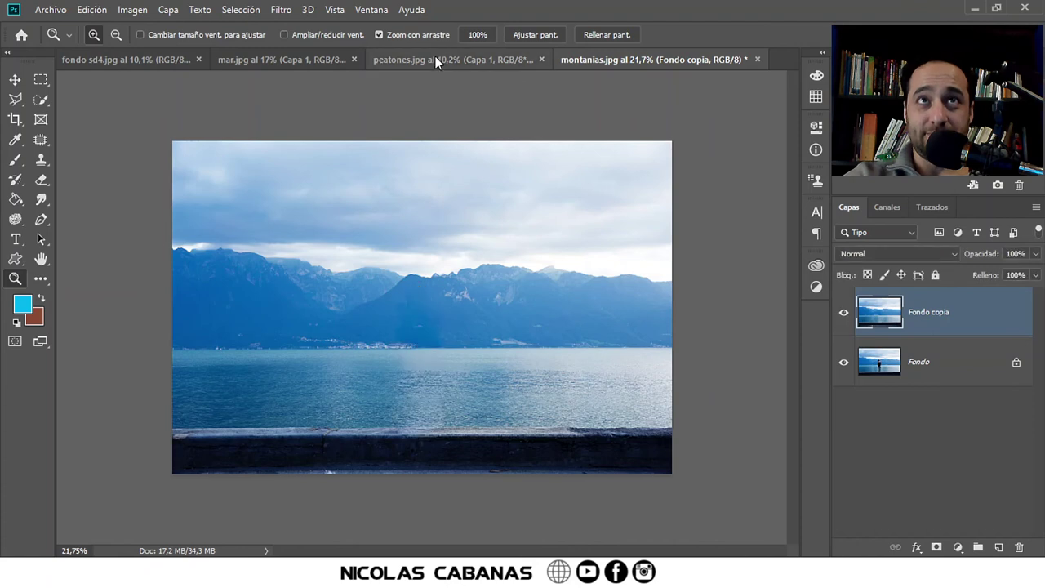
pyautogui.click(435, 56)
pyautogui.moveTo(448, 368)
pyautogui.mouseDown()
pyautogui.moveTo(431, 405)
pyautogui.moveTo(438, 392)
pyautogui.mouseUp()
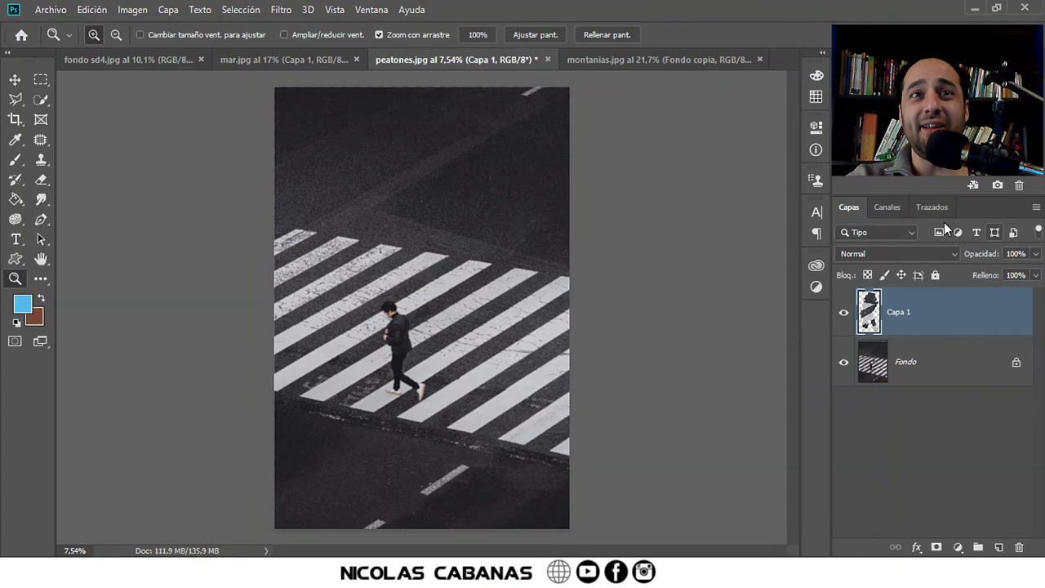